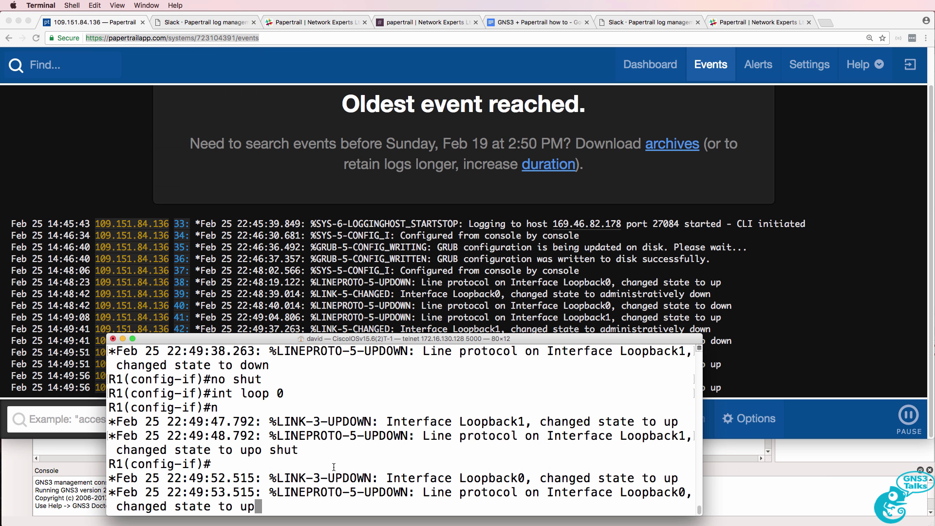
Shut down R1's Loopback0 and confirm the down events in the Papertrail log
key("Return")
type("no")
key("BackSpace")
key("BackSpace")
type("shut")
key("Return")
key("super+Tab")
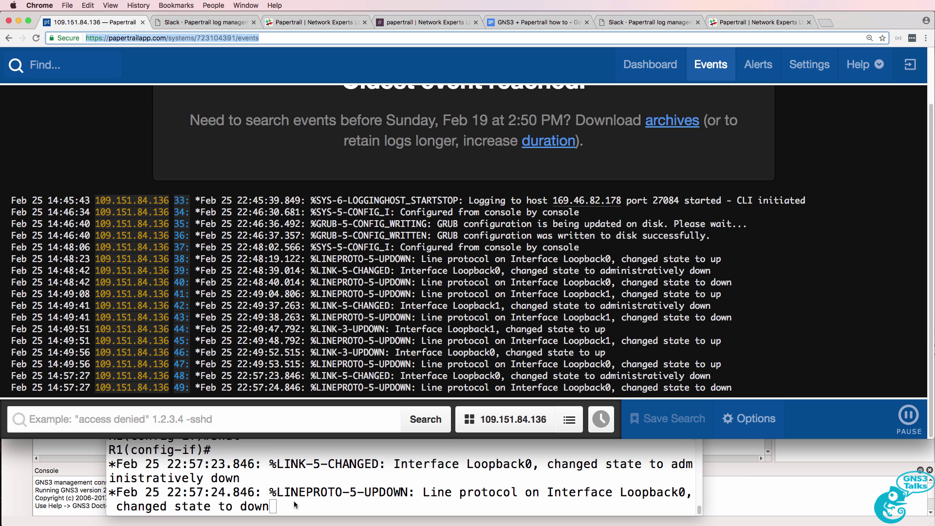
left_click_drag(738, 389, 201, 377)
Re-enable Loopback0 with 'no shut' and check the resulting up events in Papertrail
key("super+Tab")
key("Return")
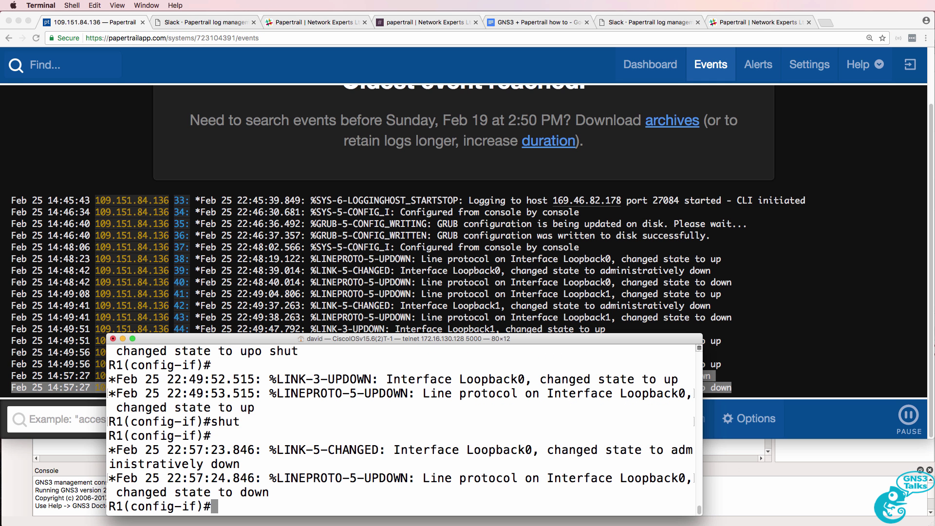
type("no shut")
key("Return")
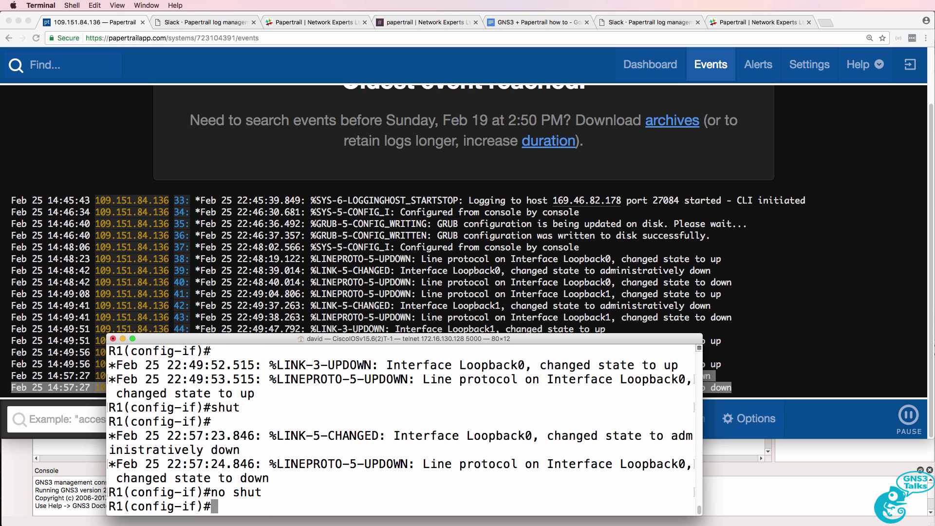
key("super+Tab")
left_click_drag(726, 388, 171, 385)
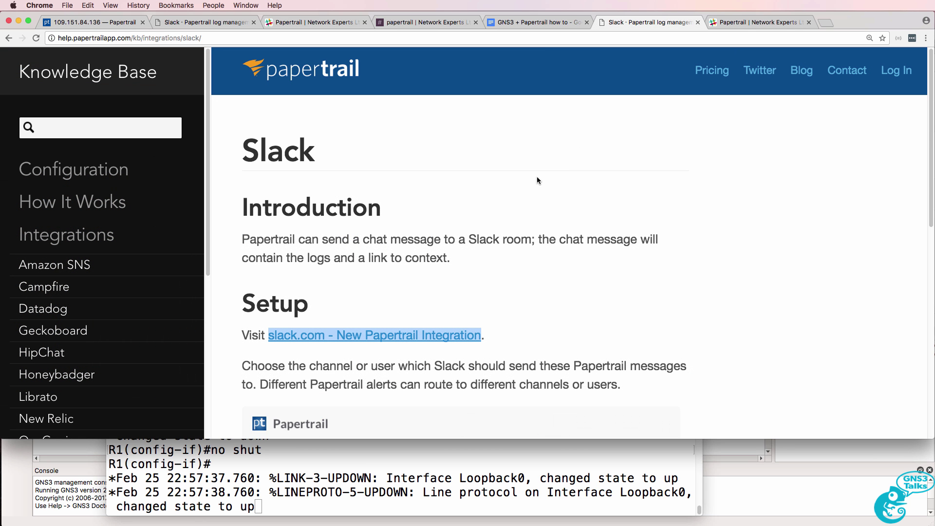
Open the article's 'slack.com - New Papertrail Integration' link in a new tab
left_click_drag(242, 155, 329, 149)
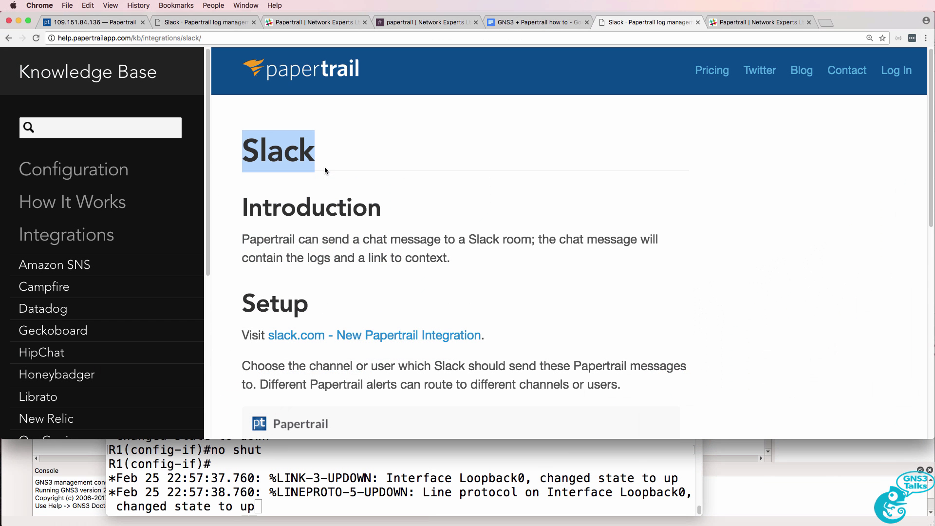
left_click_drag(240, 241, 454, 253)
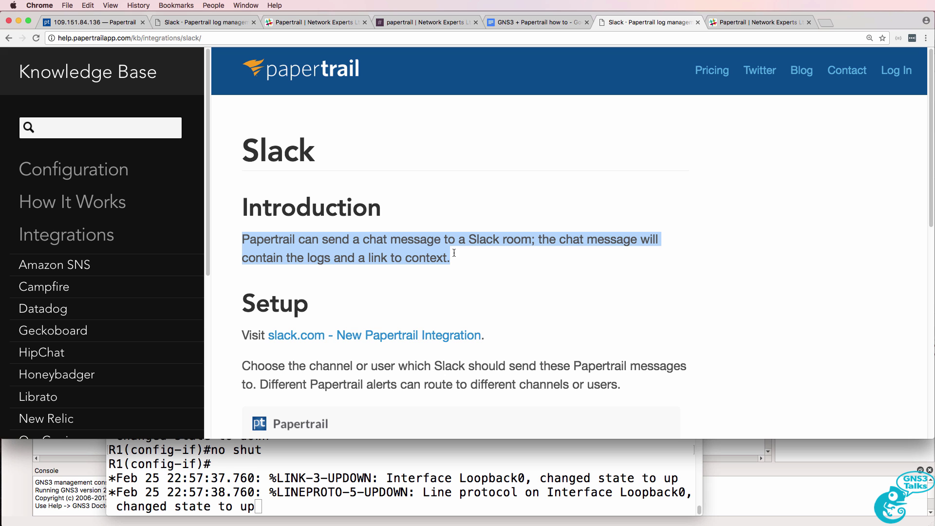
right_click(436, 334)
left_click(453, 340)
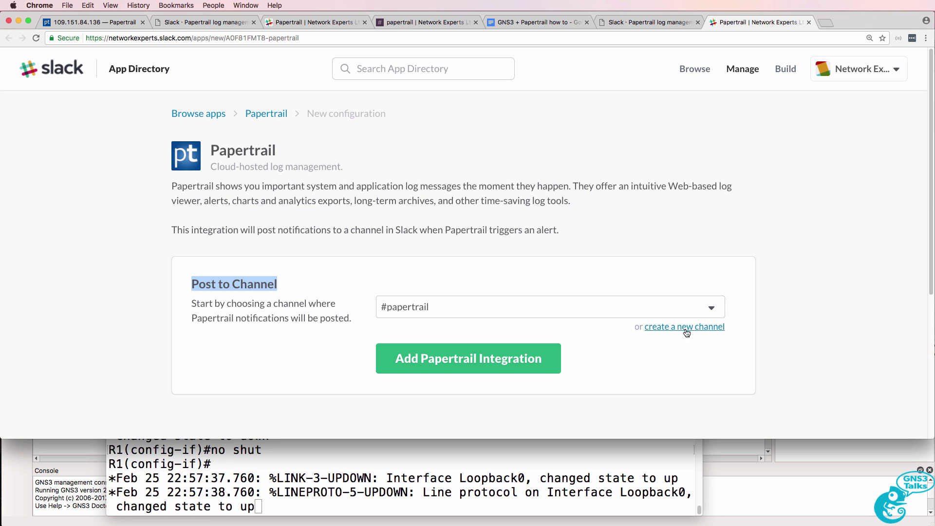
Add the Papertrail integration for #papertrail in Slack, review its setup steps, and return to Papertrail
left_click(489, 348)
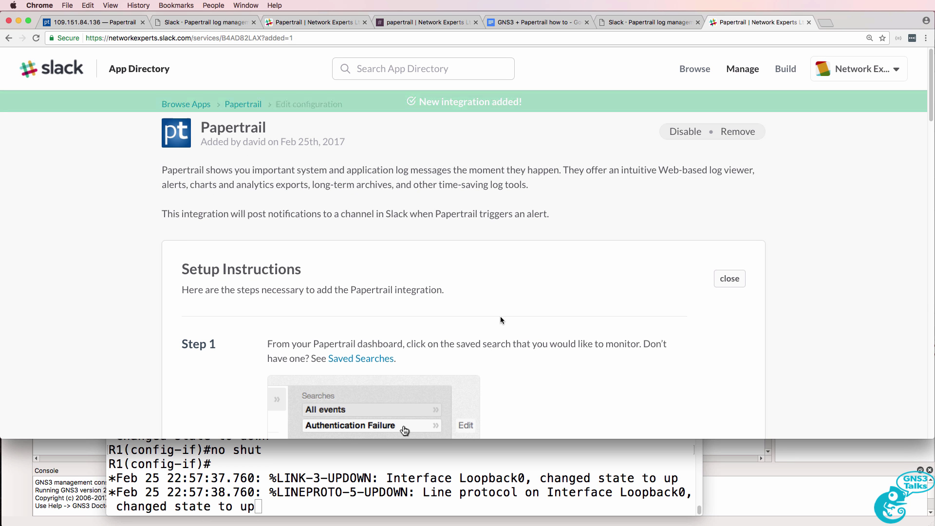
scroll(504, 312, "down", 2)
scroll(505, 314, "down", 10)
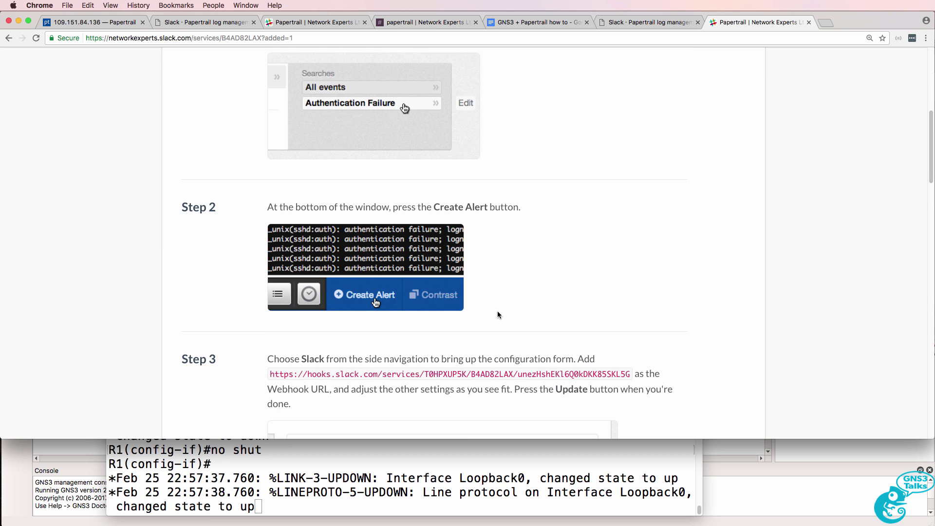
scroll(497, 312, "up", 1)
left_click(107, 23)
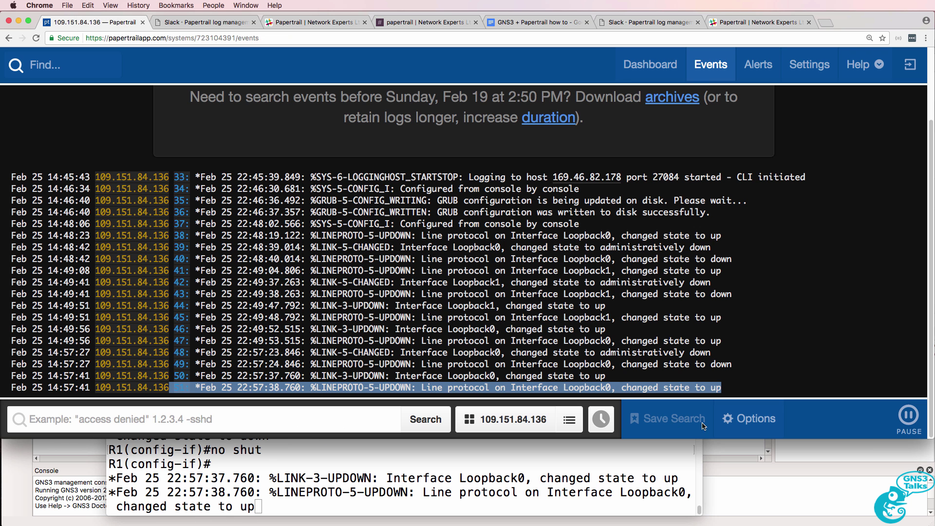
Search the event log for 'updown' and save that search as UPDOWN2
left_click(271, 414)
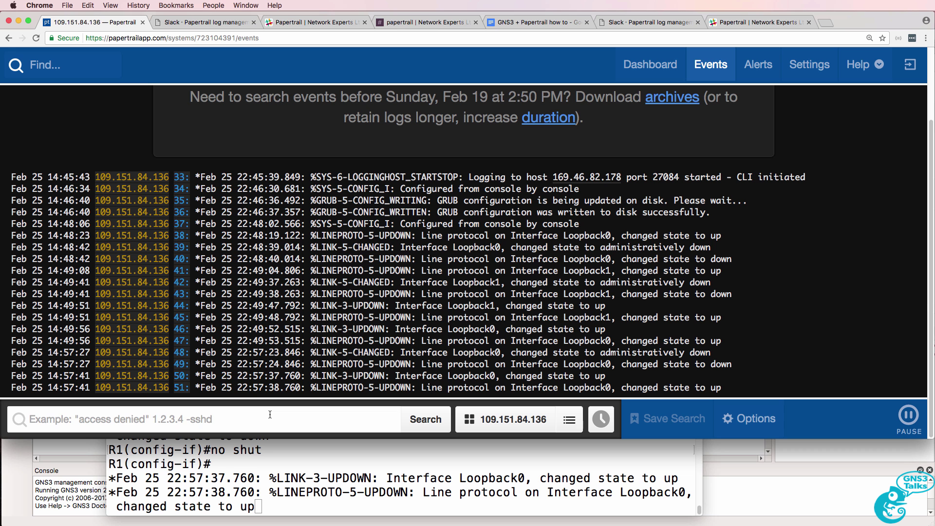
type("updown")
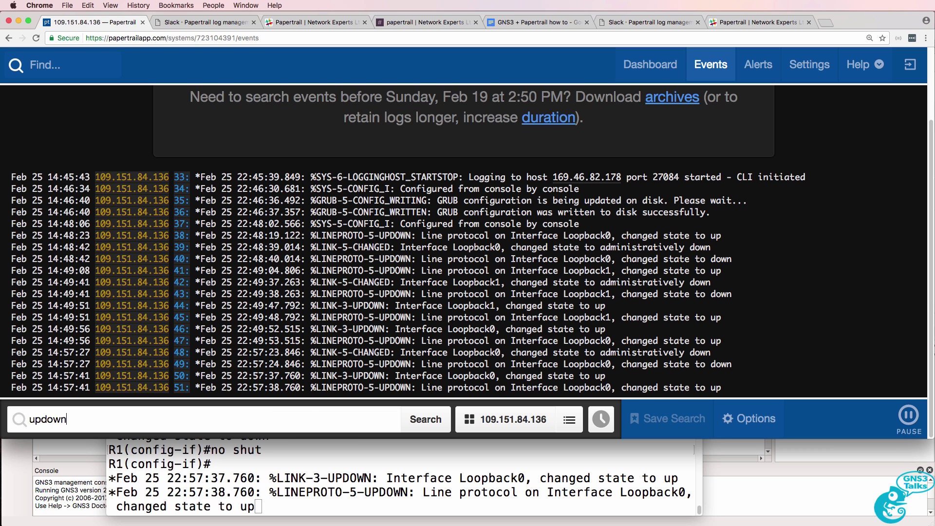
key("Return")
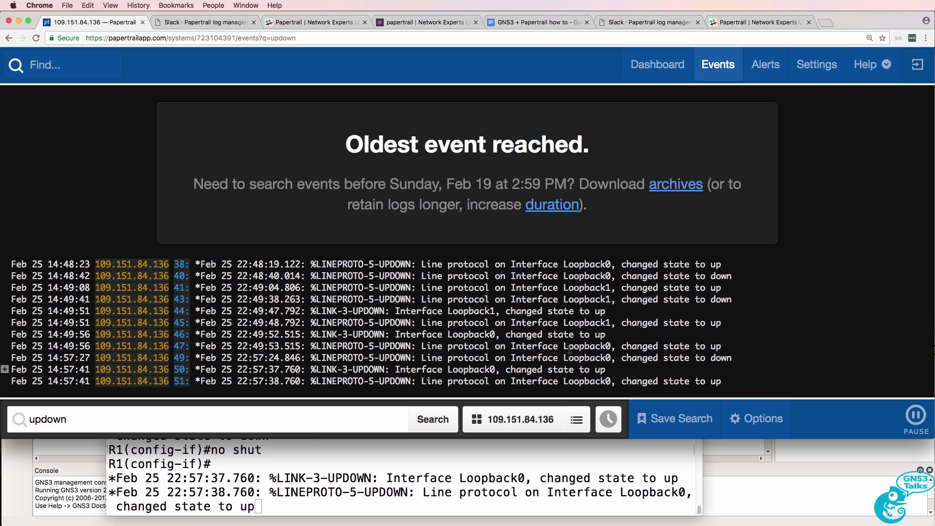
left_click_drag(378, 299, 414, 300)
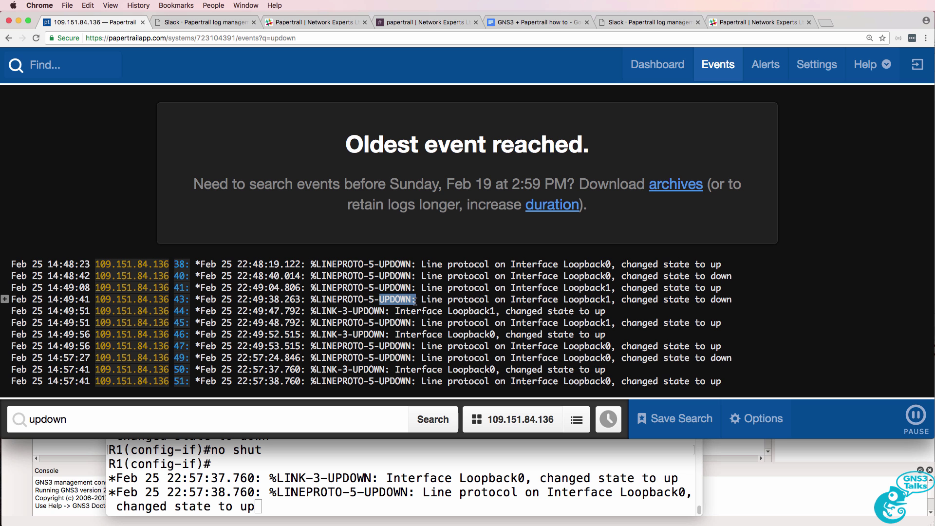
left_click(666, 420)
type("UPDOWN2")
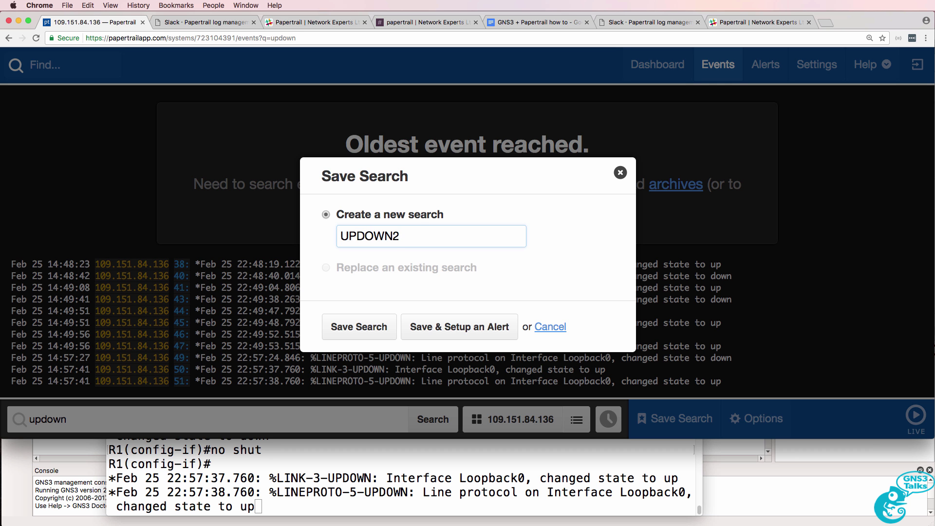
left_click(363, 328)
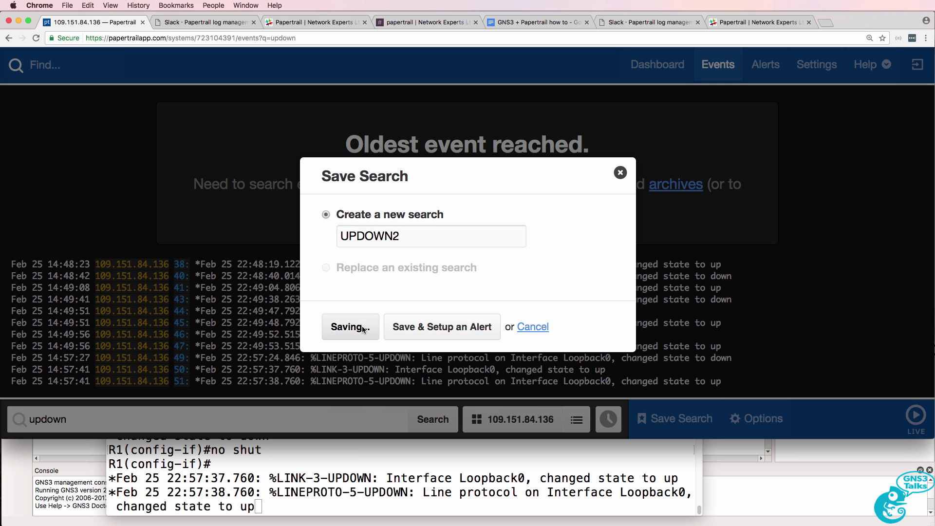
Review the Slack guide's Step 2 Create Alert instructions
key("super+9")
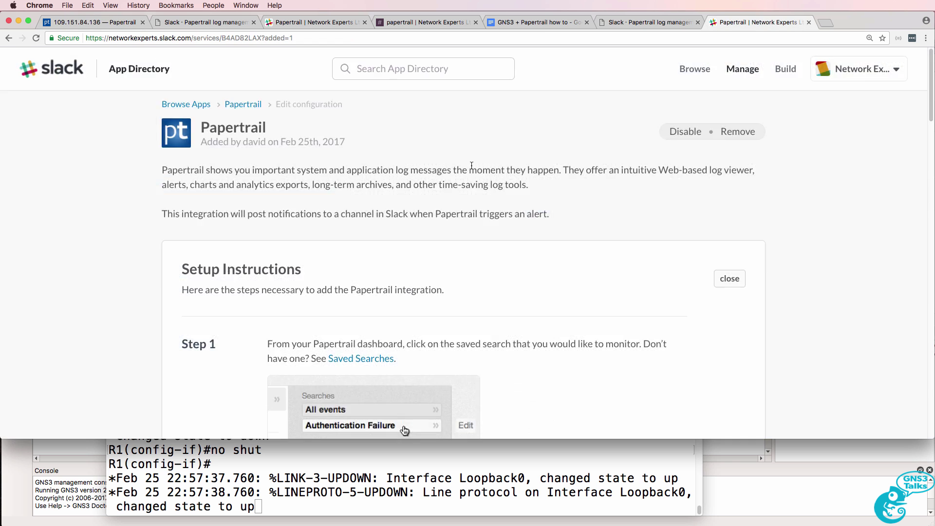
scroll(391, 215, "down", 2)
scroll(392, 216, "down", 3)
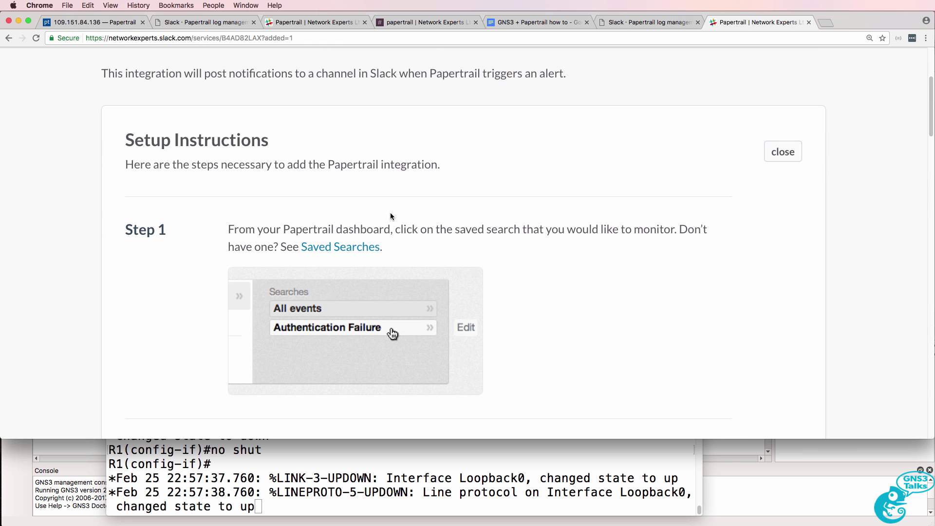
scroll(390, 217, "down", 5)
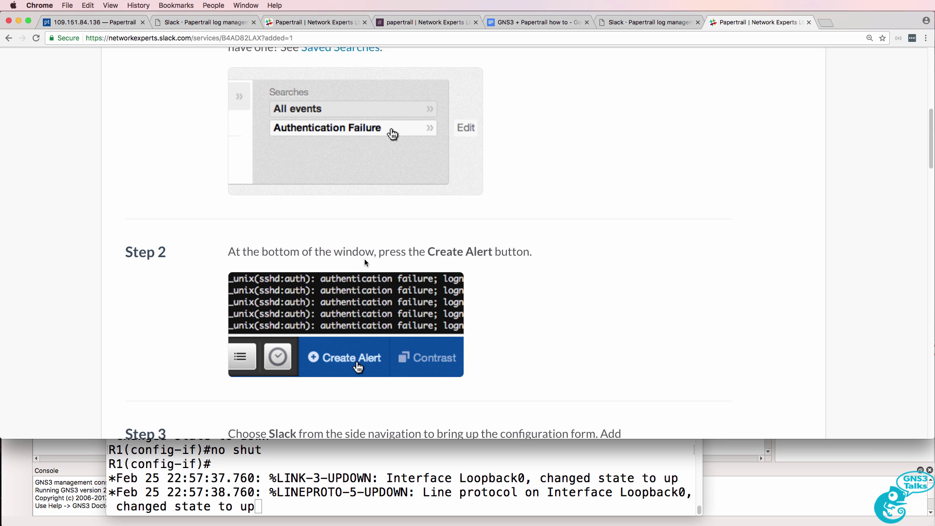
left_click_drag(379, 247, 508, 247)
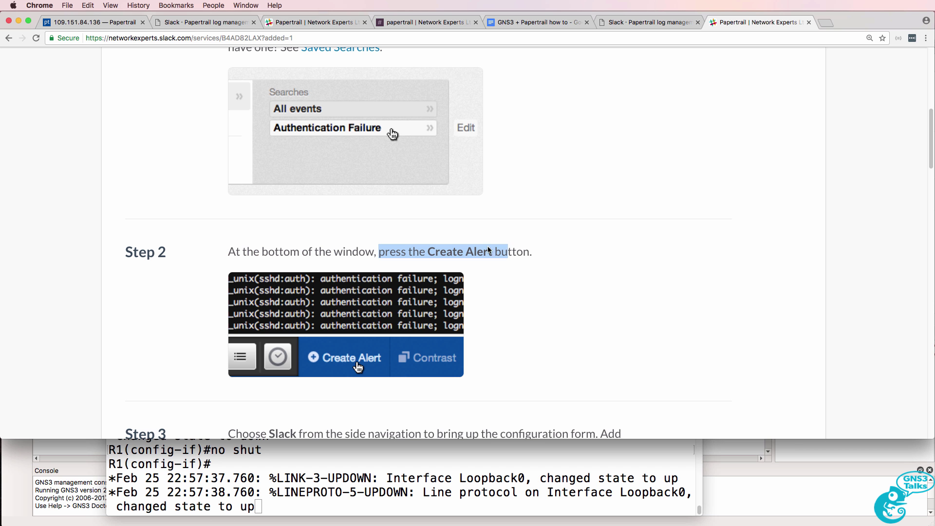
left_click(95, 23)
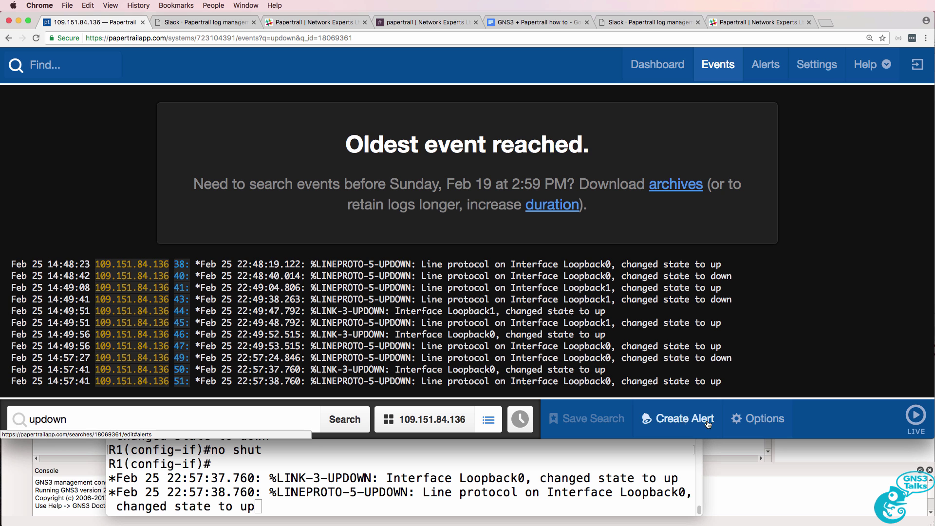
Start a Slack alert for UPDOWN2 that sends every 1 minute
left_click(689, 423)
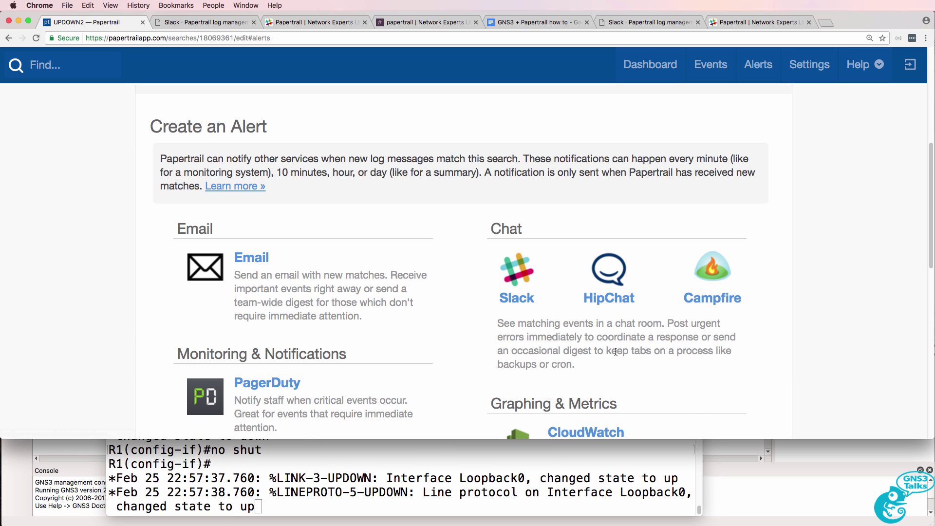
left_click(518, 278)
left_click(158, 265)
scroll(180, 264, "down", 1)
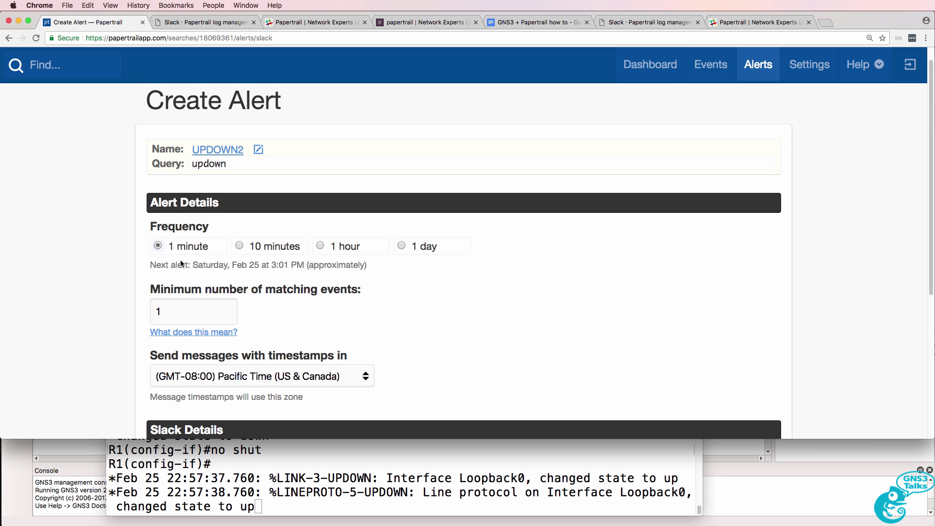
scroll(201, 252, "down", 5)
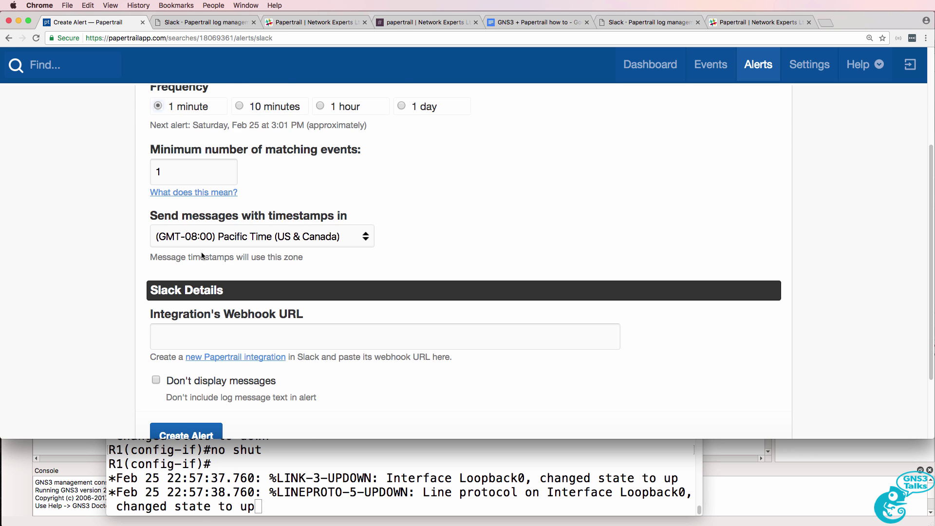
scroll(202, 257, "down", 3)
left_click(209, 257)
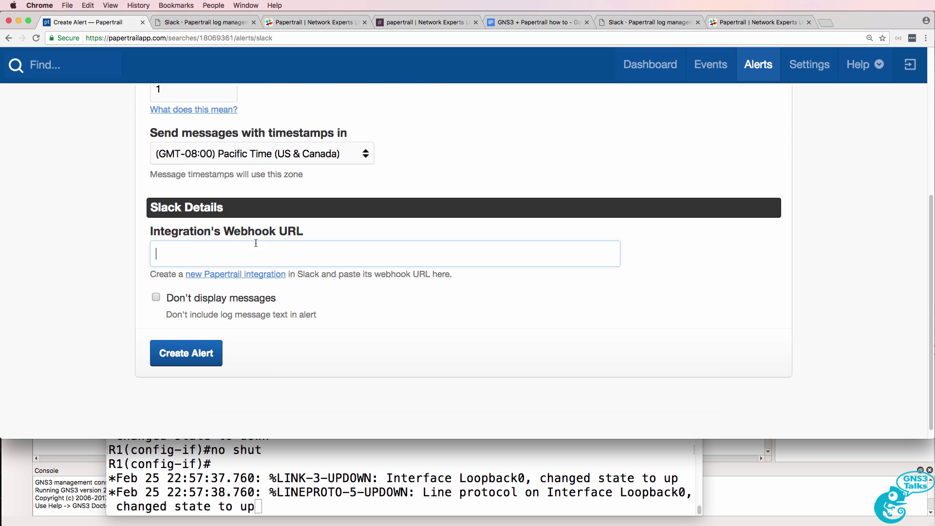
Paste the guide's Step 3 webhook URL into the alert's Webhook URL and create the alert
left_click(740, 22)
scroll(518, 227, "down", 5)
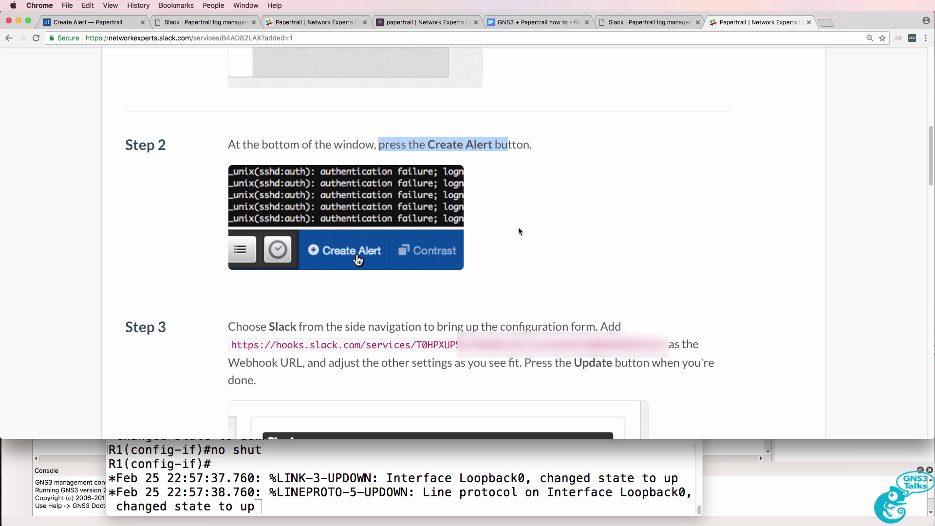
left_click(372, 326)
left_click_drag(372, 325, 652, 326)
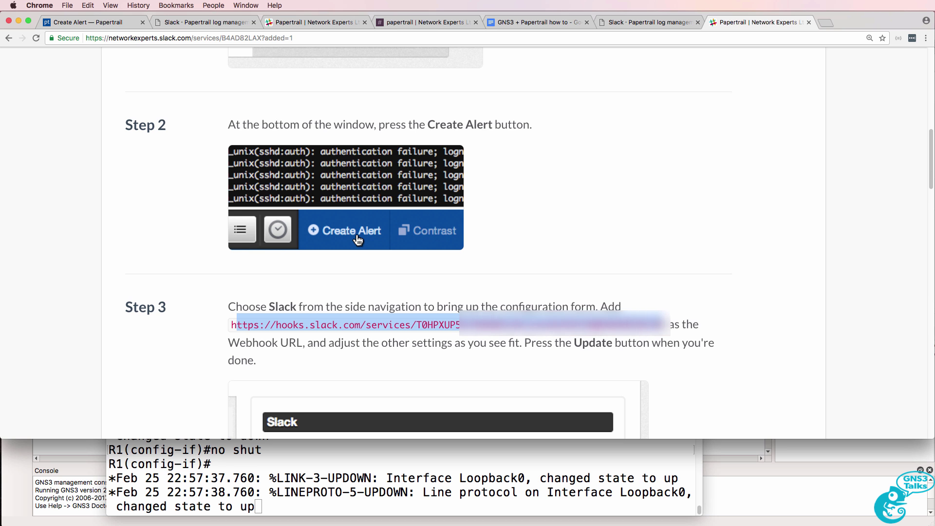
key("super+1")
key("super+v")
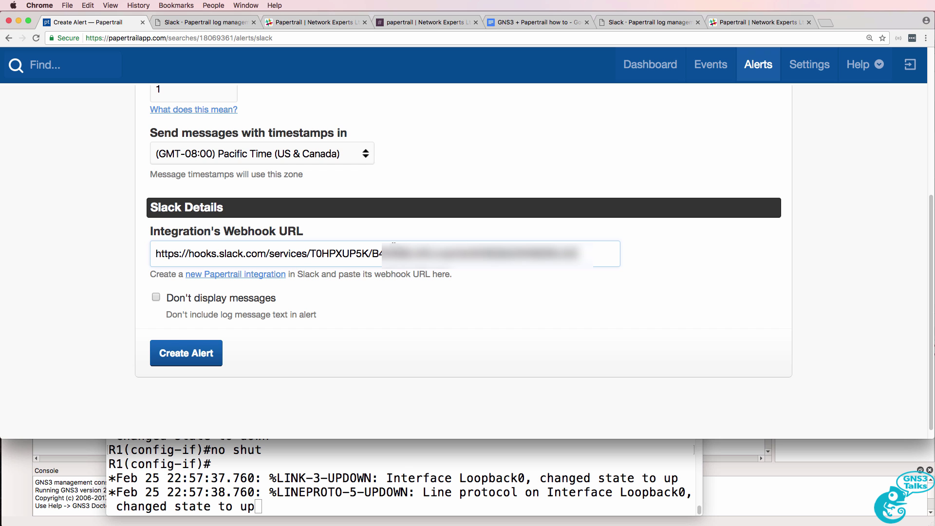
left_click(204, 349)
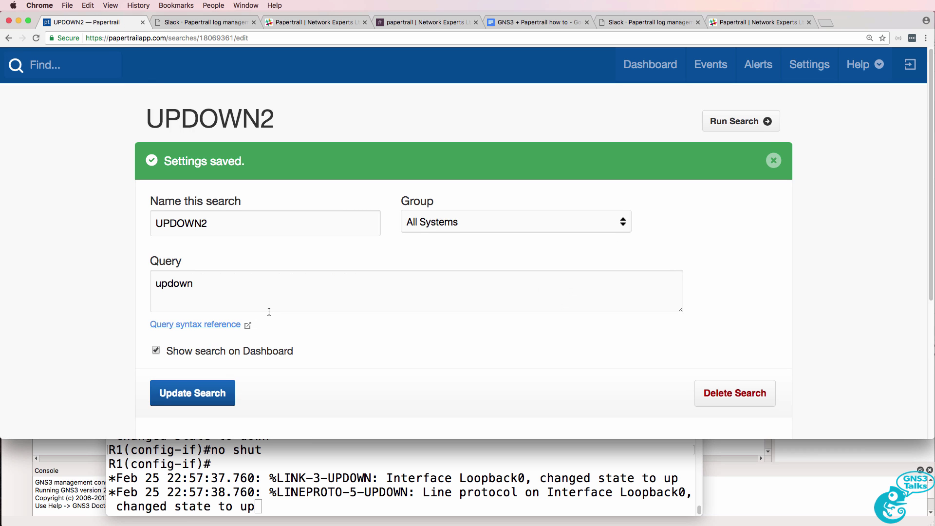
Confirm UPDOWN2's Alerts section lists Send to Slack, then go to the #papertrail Slack channel
scroll(269, 311, "down", 5)
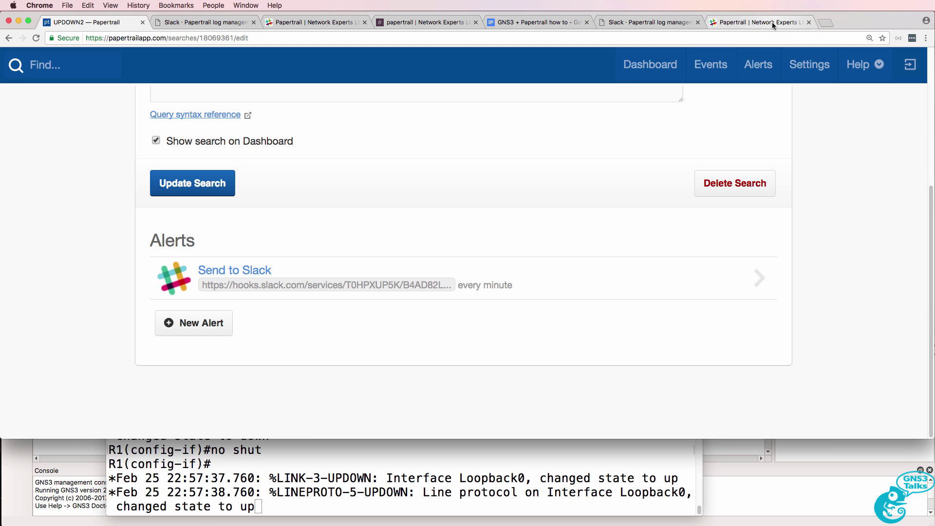
left_click(420, 25)
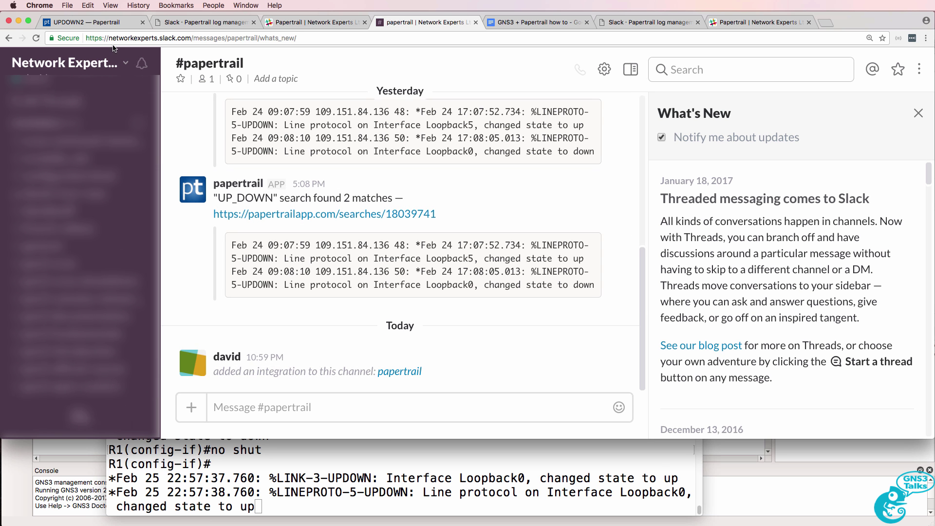
Open system 109.151.84.136's event log, shut Loopback0, and find the down event on line 53
left_click(348, 495)
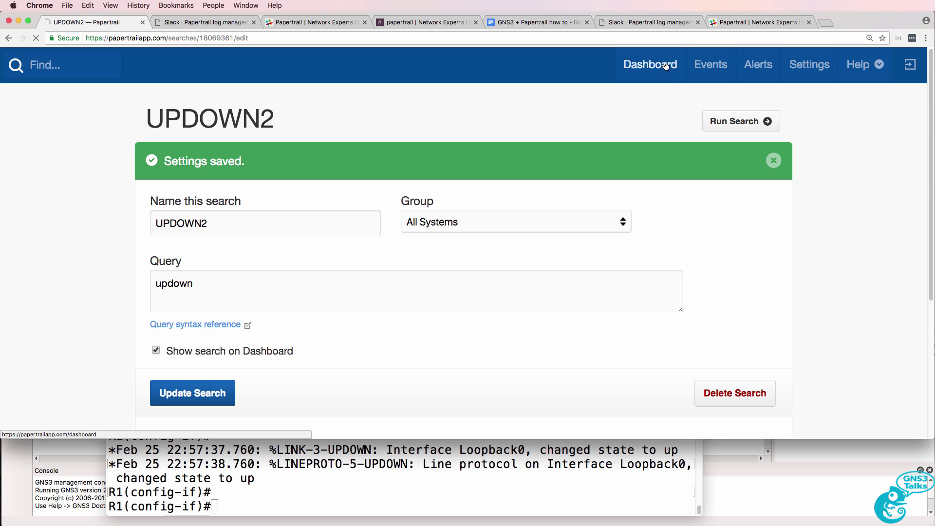
left_click(666, 66)
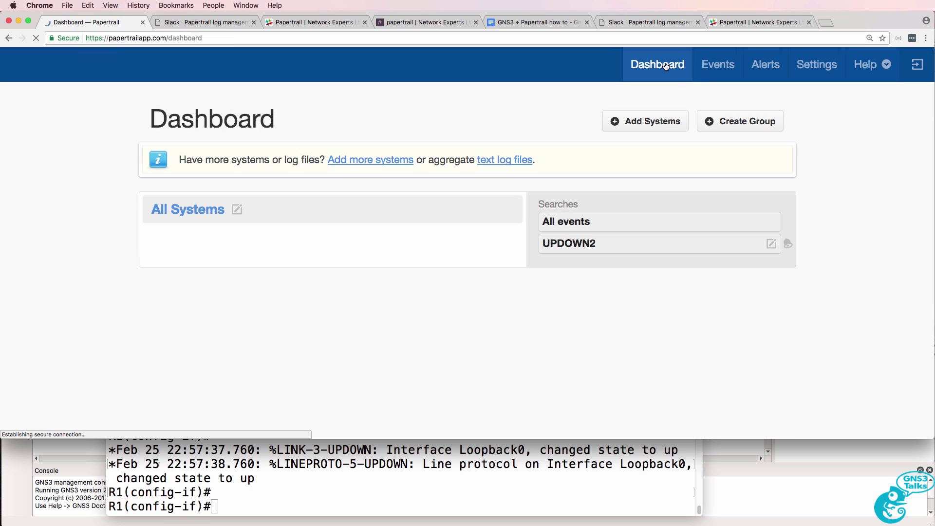
left_click(202, 264)
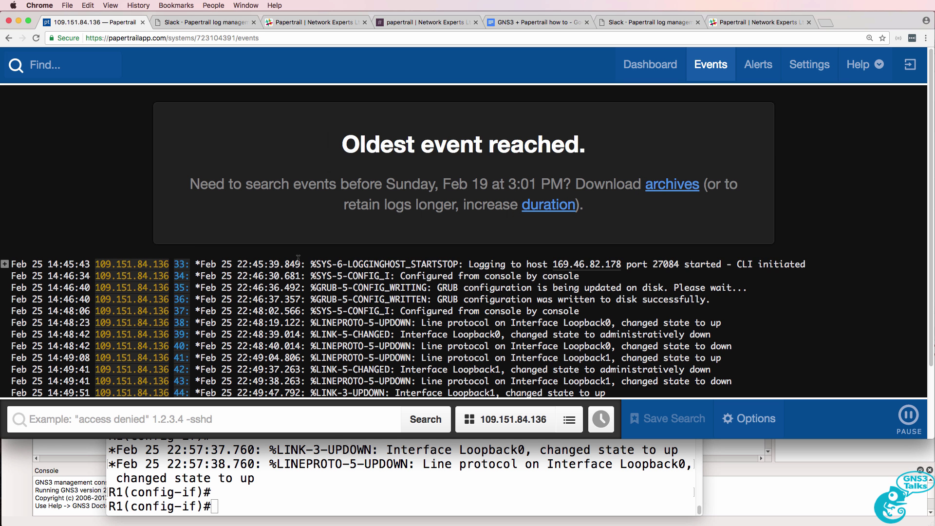
left_click(431, 479)
type("shut")
key("Return")
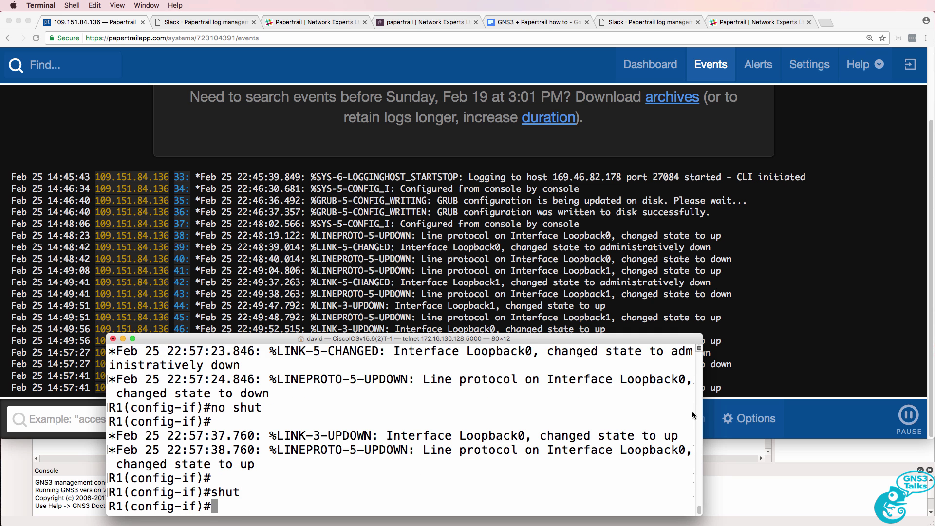
left_click(761, 323)
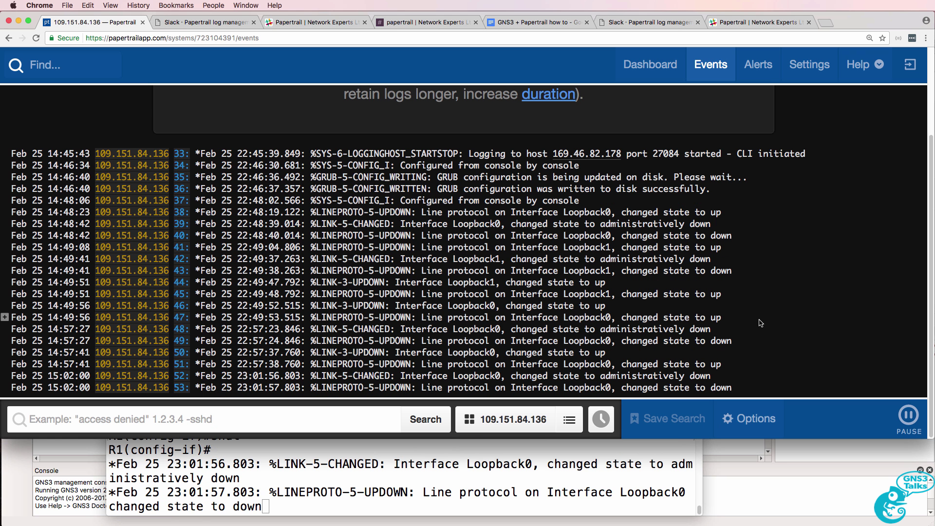
left_click_drag(735, 389, 200, 397)
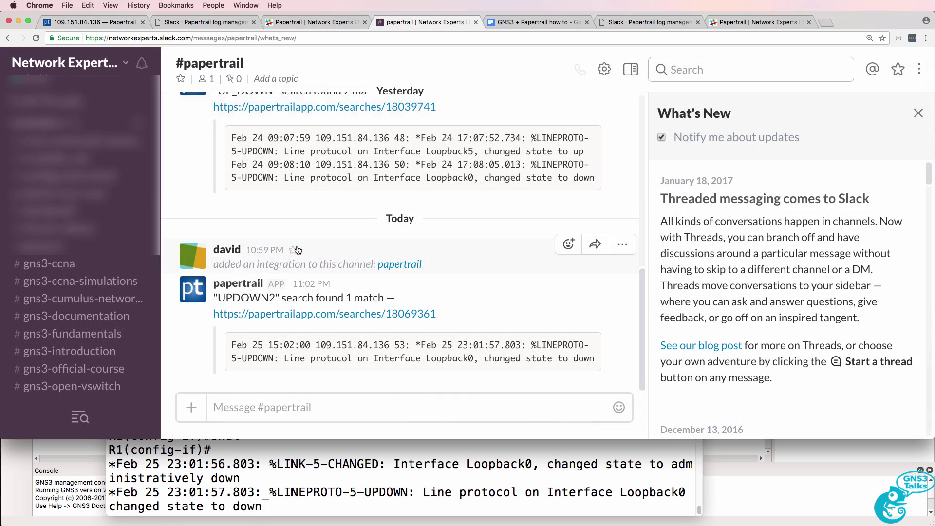
Compare the UPDOWN2 Slack alert's Loopback0 down line and timestamp with the router's last log line
left_click_drag(220, 297, 277, 297)
left_click_drag(239, 344, 589, 358)
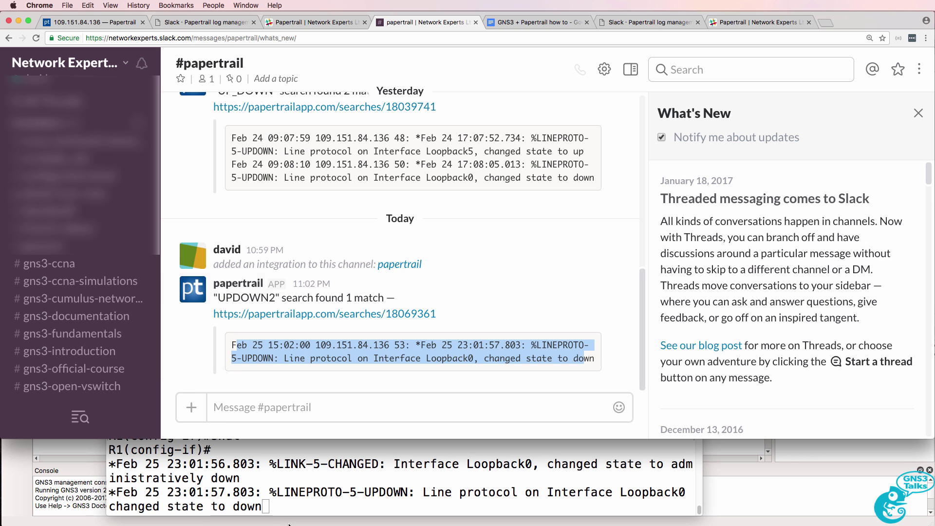
left_click(267, 511)
left_click_drag(265, 510, 108, 489)
left_click(493, 303)
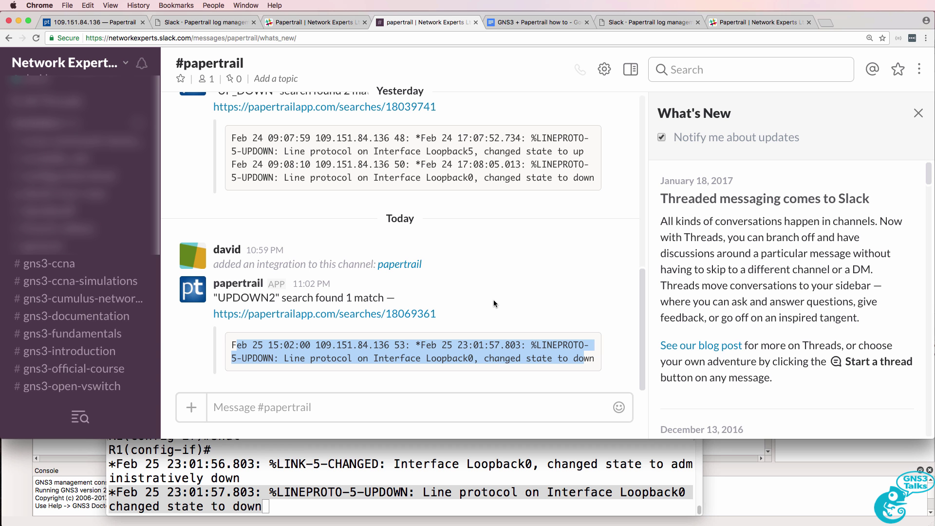
left_click(221, 493)
left_click_drag(260, 496, 106, 492)
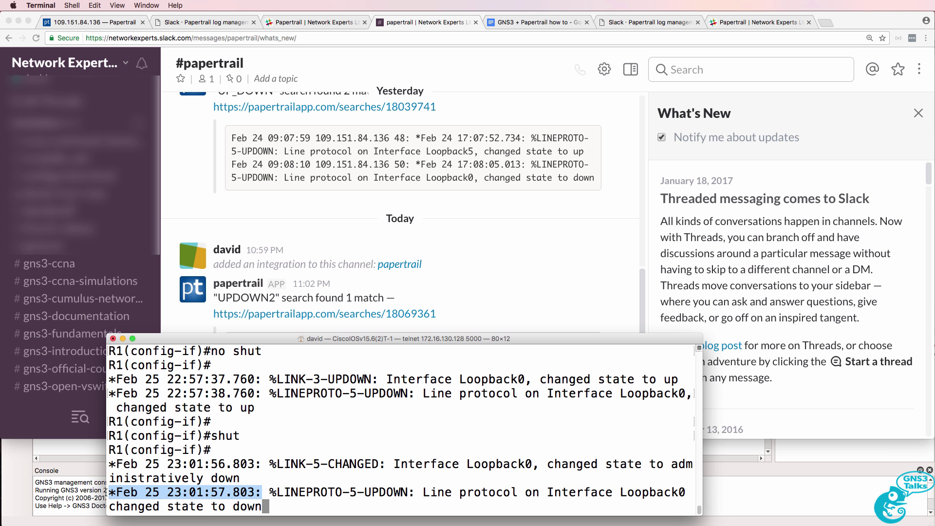
left_click(473, 250)
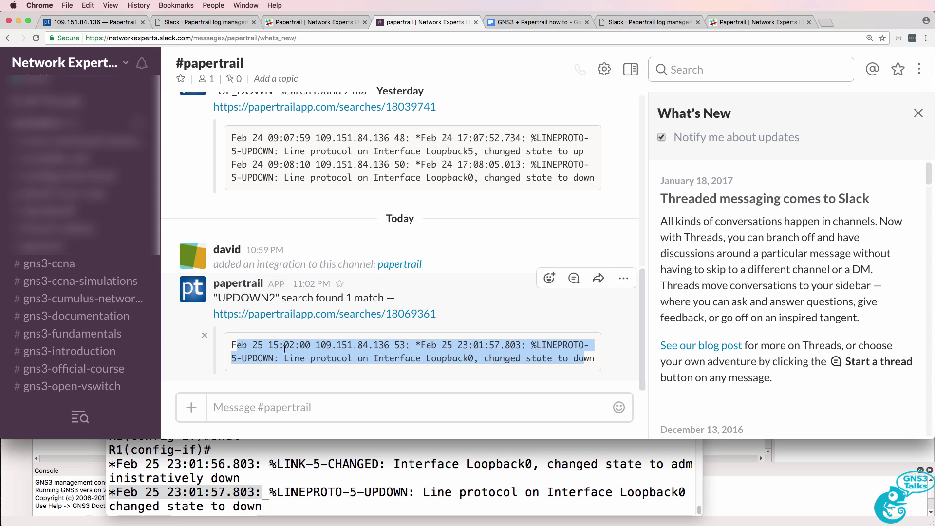
left_click_drag(231, 345, 611, 363)
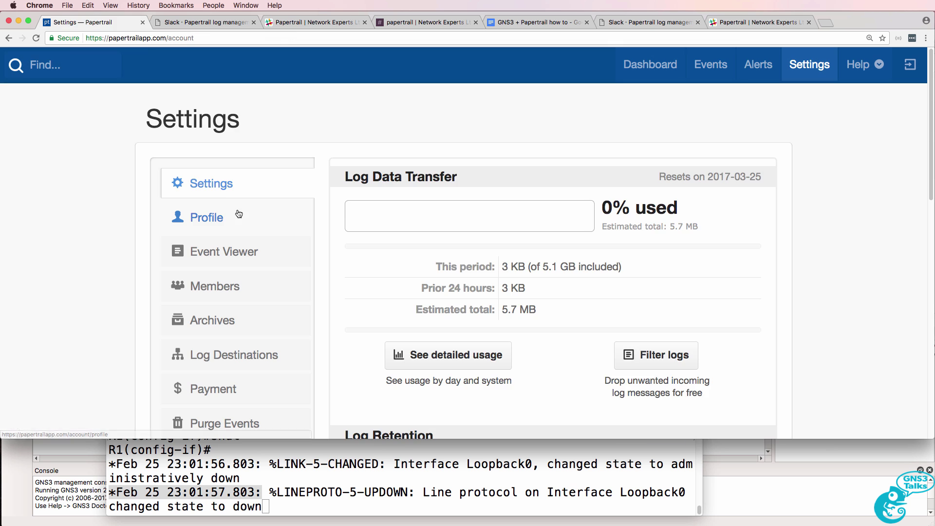
left_click(237, 214)
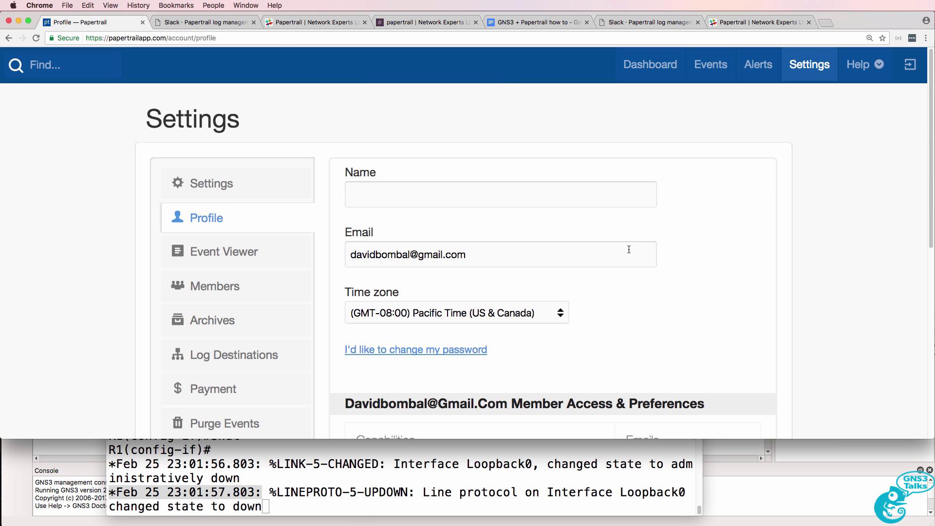
left_click(514, 316)
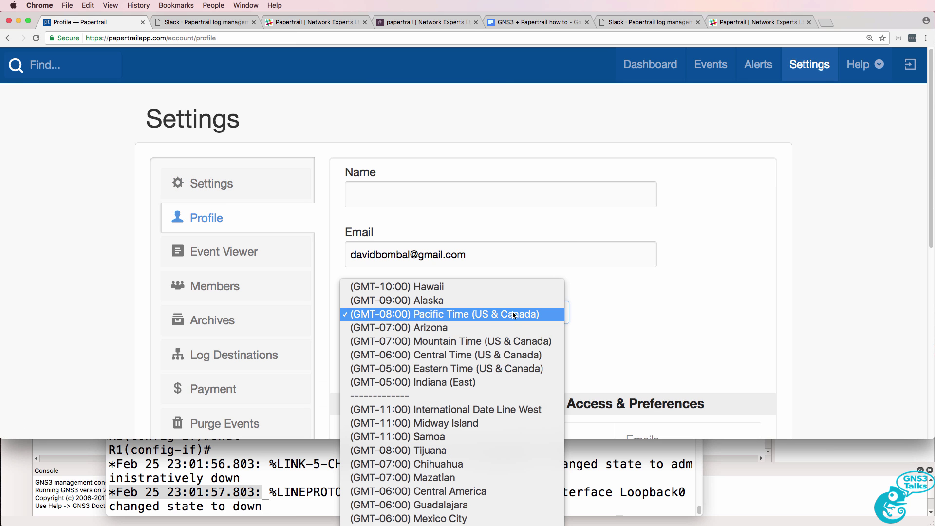
scroll(512, 311, "down", 8)
scroll(511, 309, "down", 5)
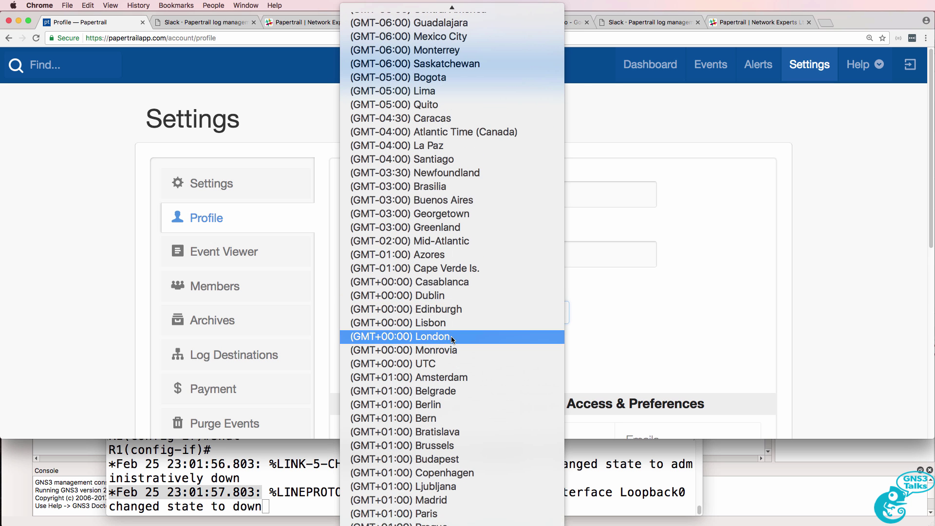
left_click(452, 337)
scroll(638, 289, "down", 10)
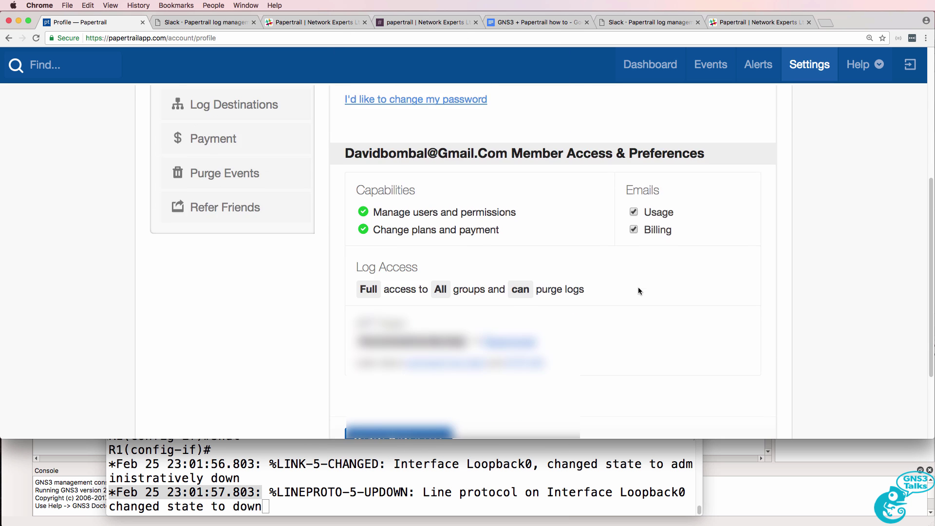
left_click(404, 330)
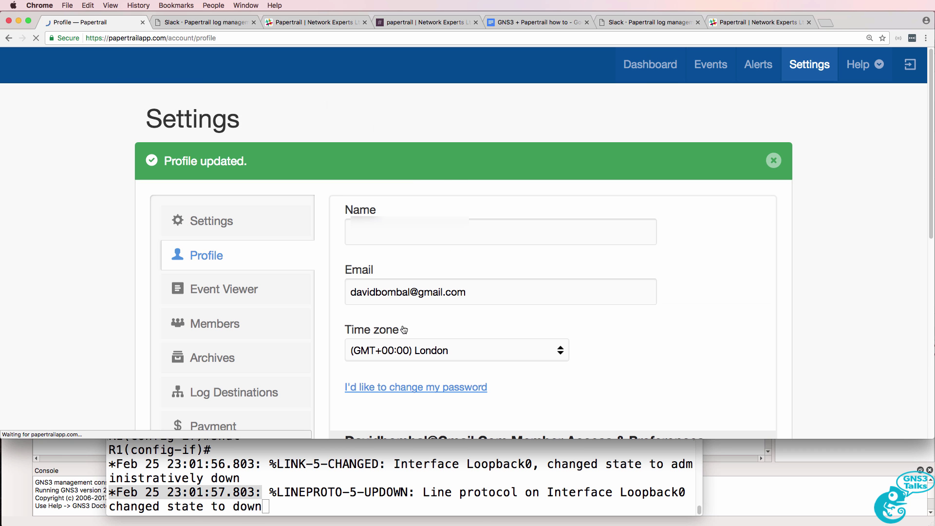
left_click(650, 66)
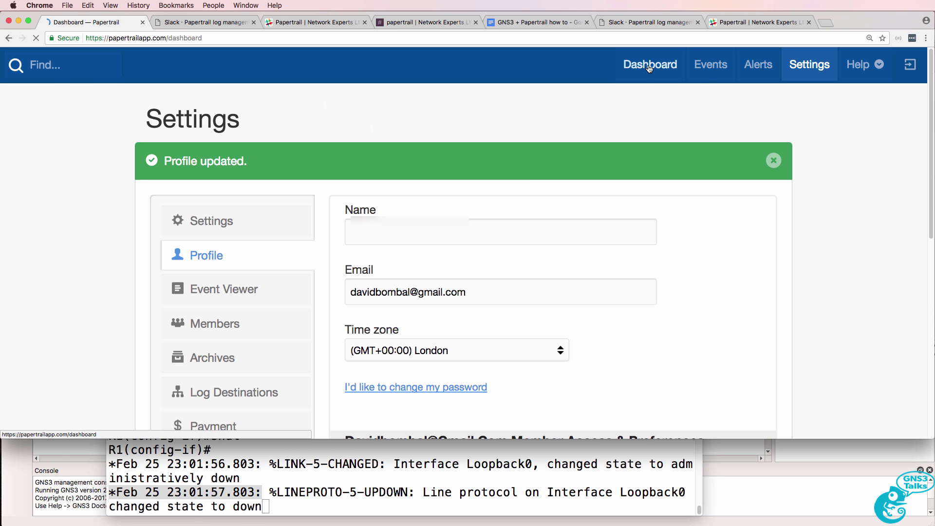
left_click(181, 261)
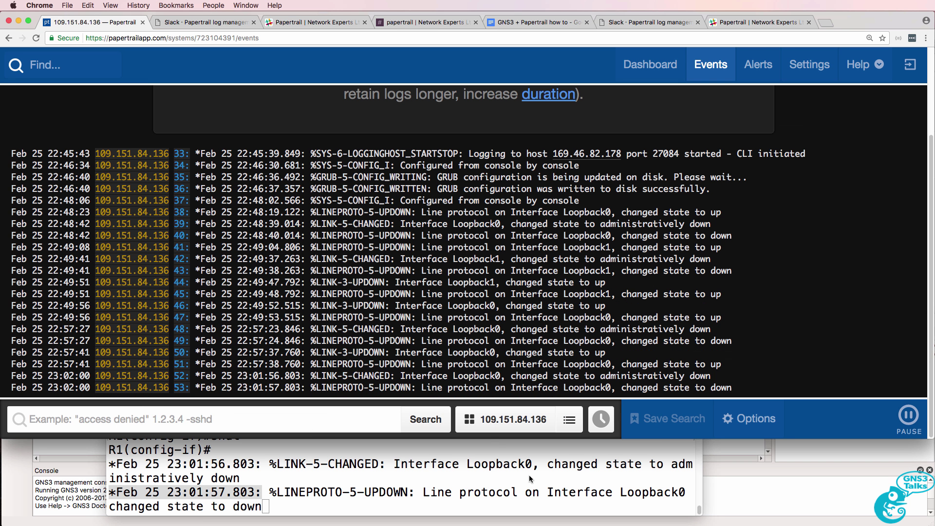
Re-enable R1's Loopback0 with 'no shut'
left_click(530, 475)
key("Return")
type("no shut")
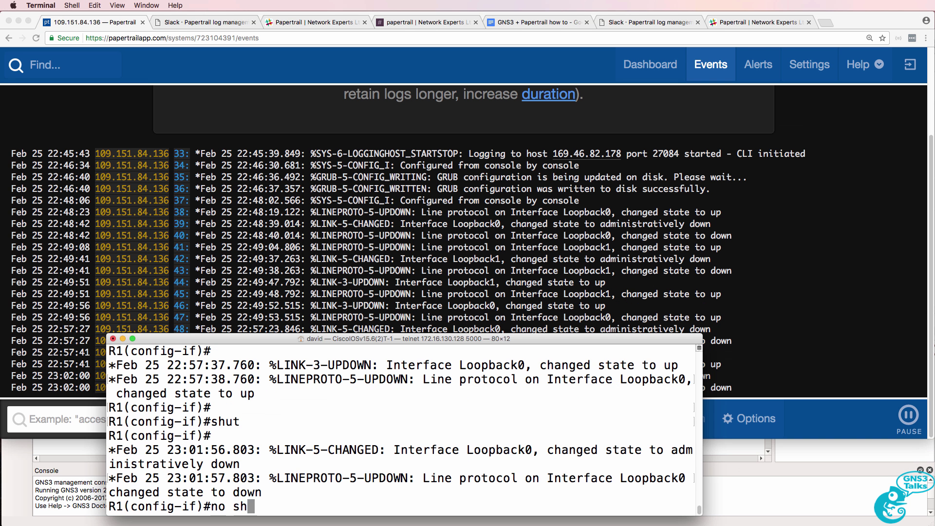
key("Return")
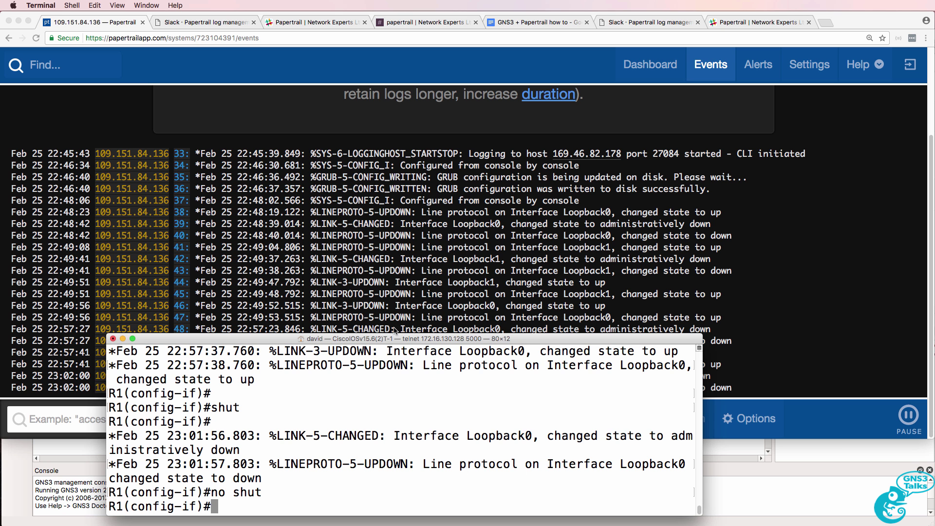
Check Loopback0's up events 54 and 55 in Papertrail, then open the #papertrail Slack channel
left_click(427, 264)
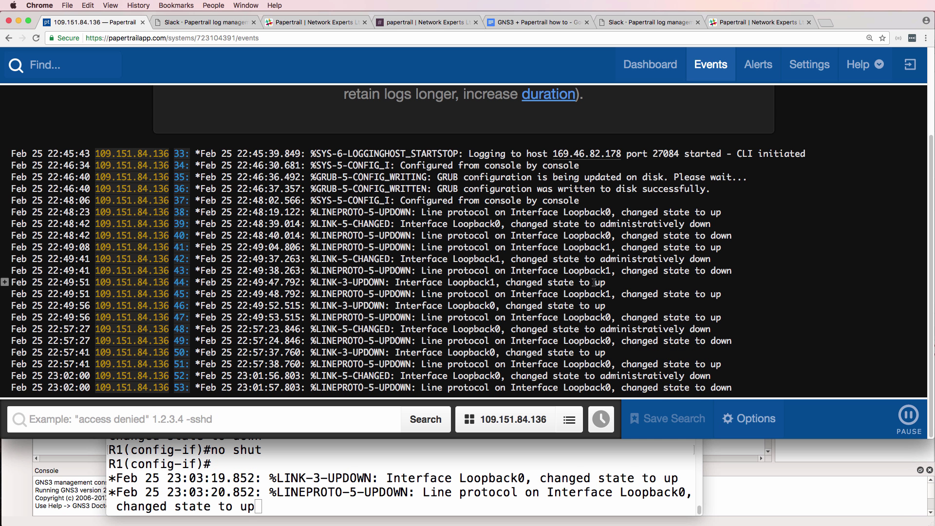
left_click(255, 478)
left_click_drag(255, 478, 341, 506)
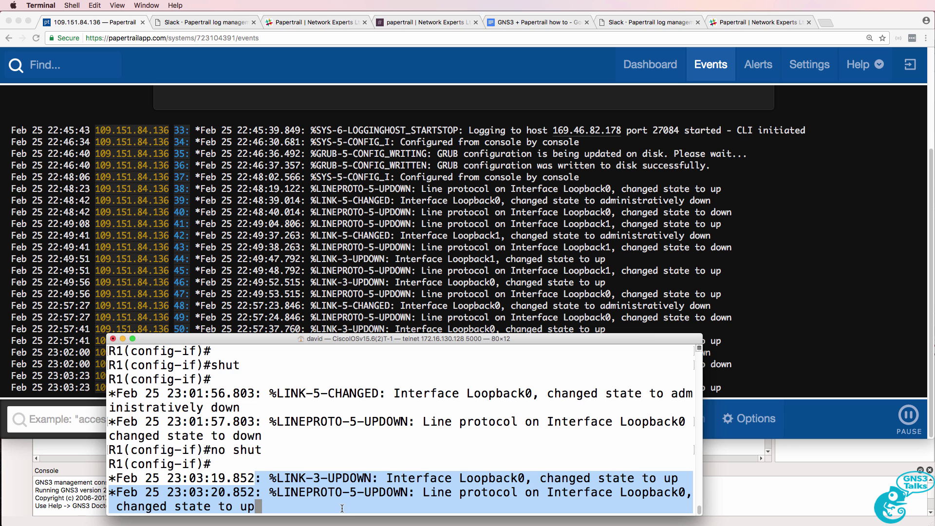
left_click(487, 212)
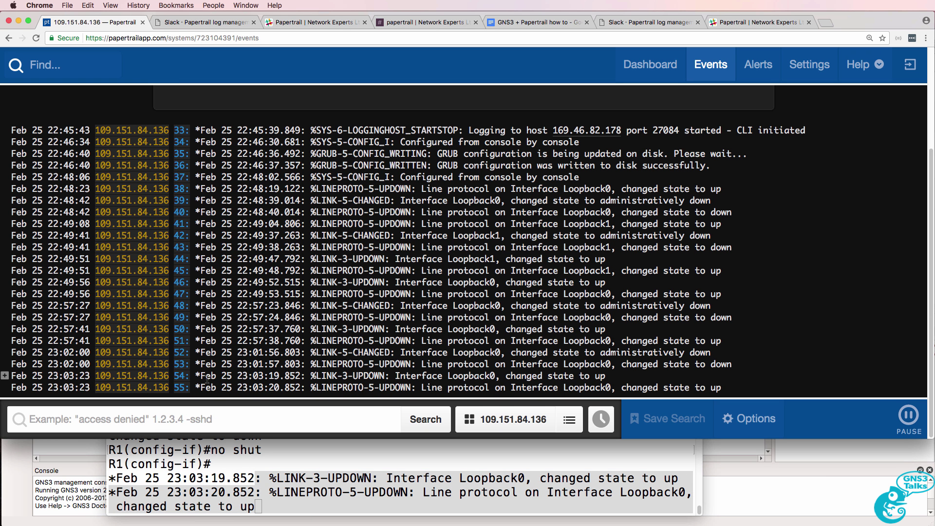
left_click_drag(205, 378, 215, 393)
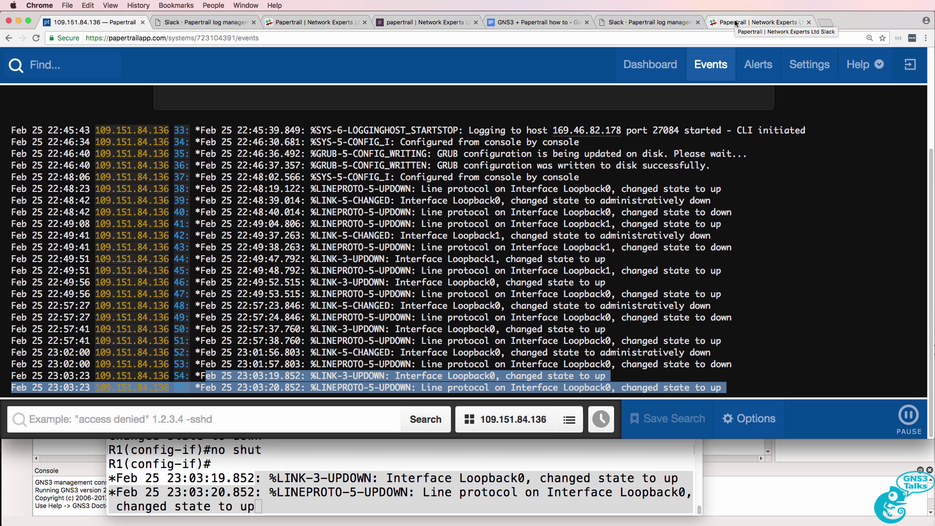
left_click(423, 22)
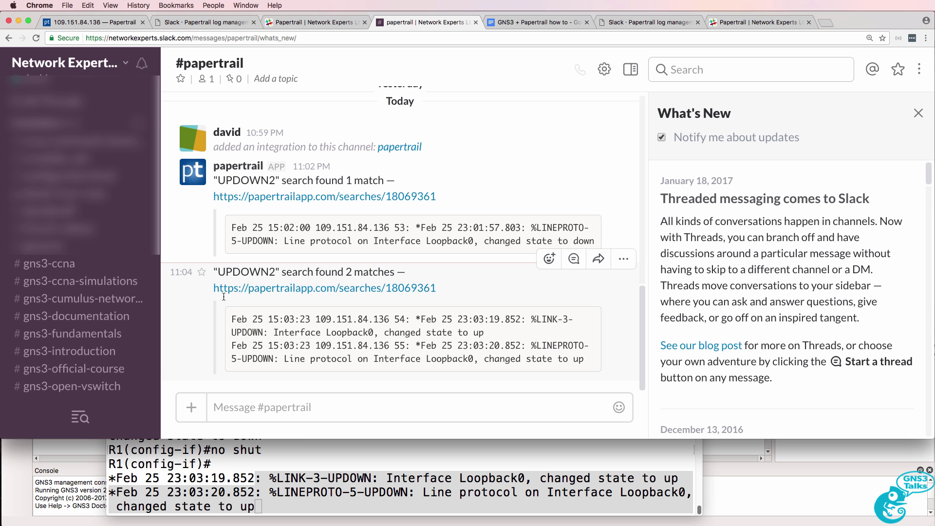
Highlight the two-match alert's log entries and follow its papertrailapp.com/searches link to the UPDOWN2 results
left_click_drag(230, 298, 602, 363)
left_click_drag(231, 319, 615, 367)
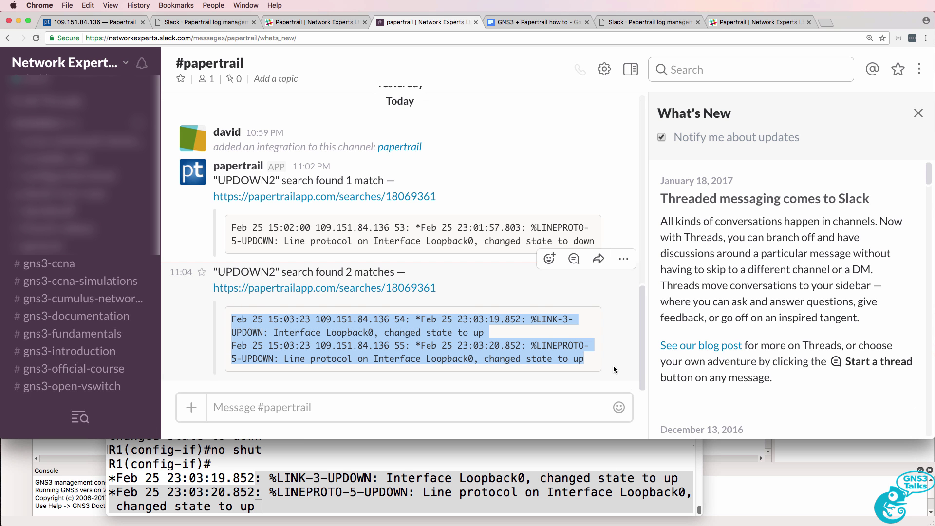
left_click(347, 289)
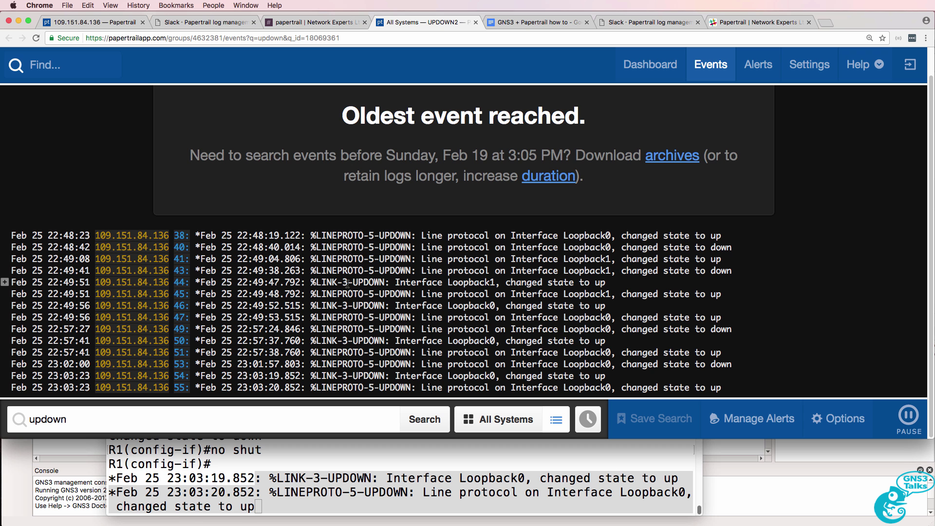
Shut down Loopback0 on the router with the 'shut' command
left_click(487, 469)
key("Return")
type("shut")
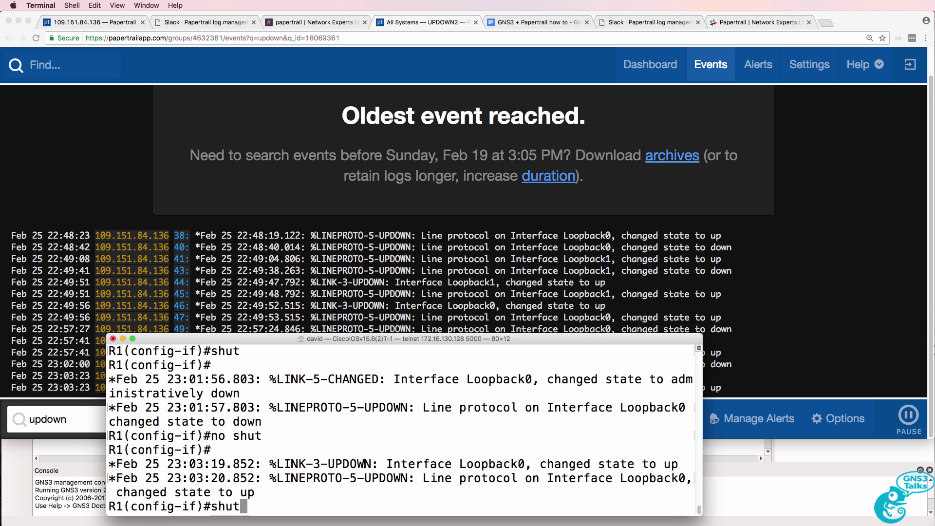
key("Return")
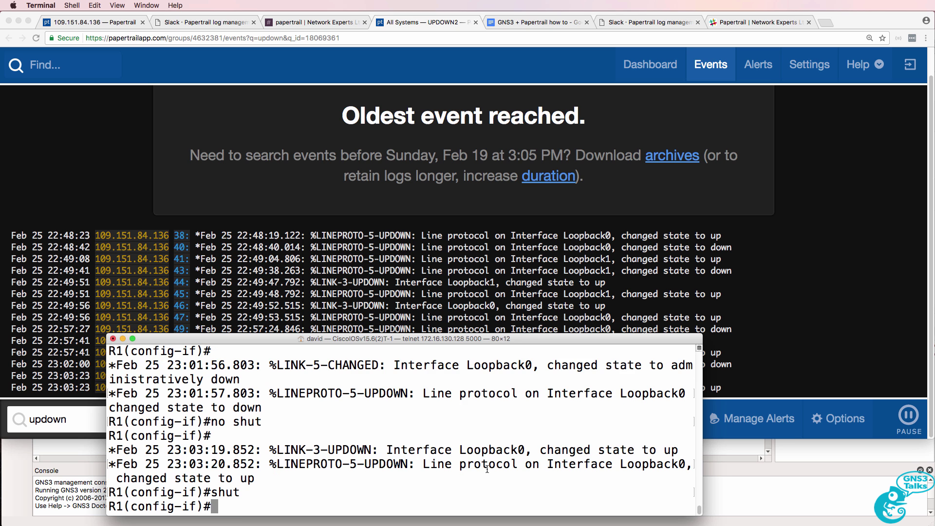
Check the newest UPDOWN events in Papertrail and the down event 57 message in Slack #papertrail
left_click(572, 241)
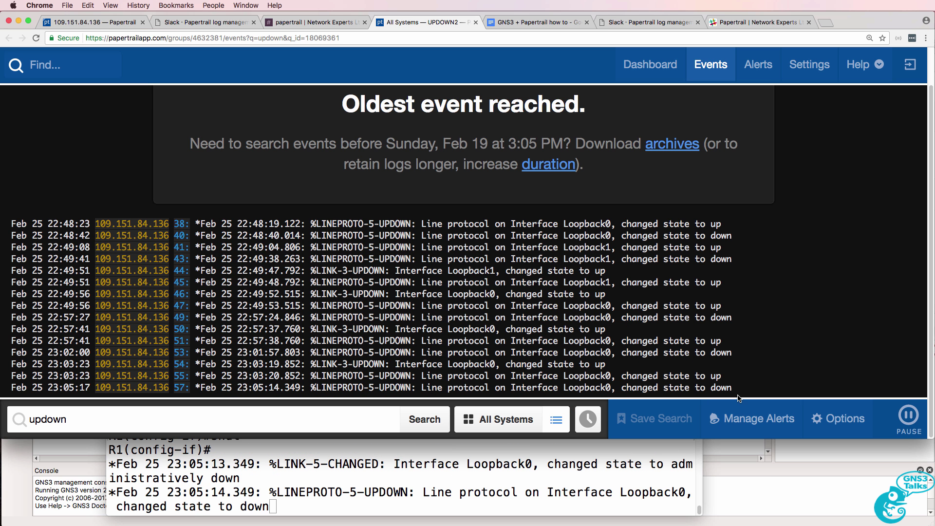
left_click_drag(733, 390, 192, 388)
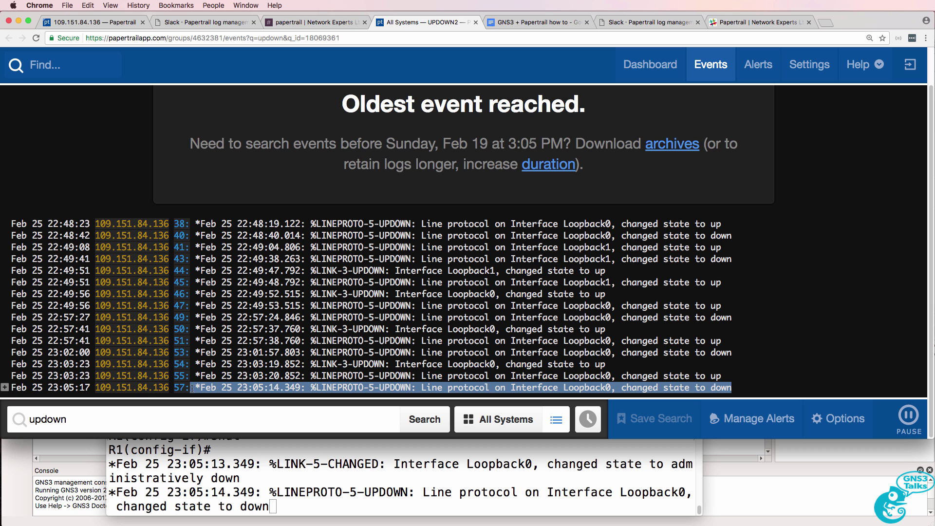
left_click(302, 22)
left_click_drag(227, 345, 584, 361)
Re-enable Loopback0 with 'no shut', confirm up event 59, then return to Slack #papertrail
key("super+Tab")
type("no shut")
key("Return")
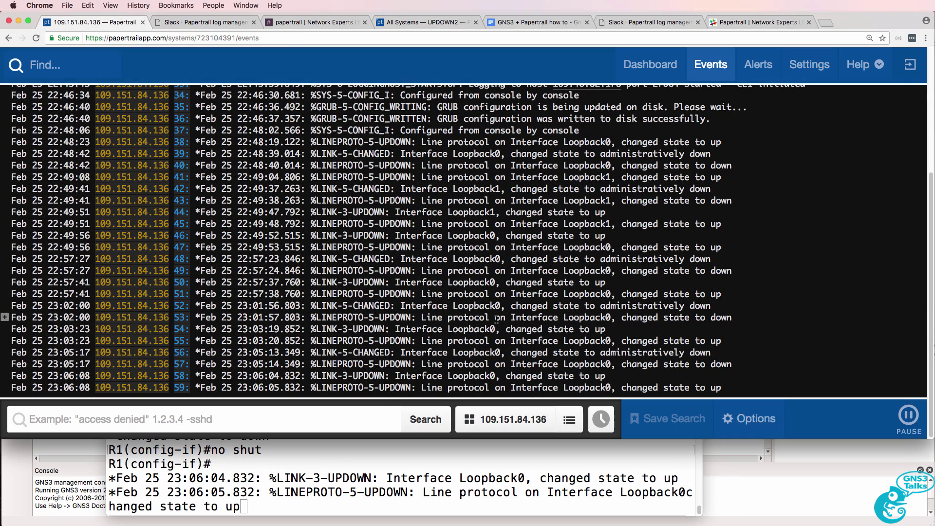
left_click_drag(317, 388, 10, 388)
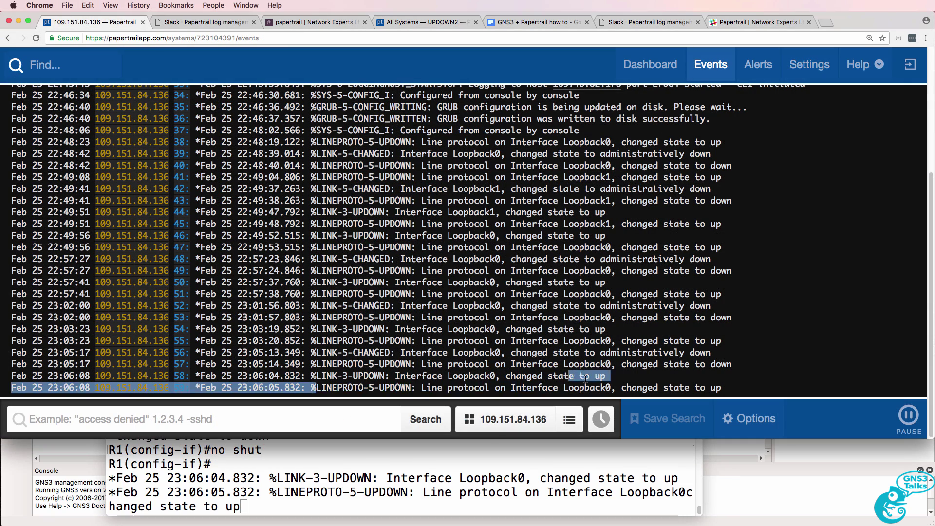
key("super+3")
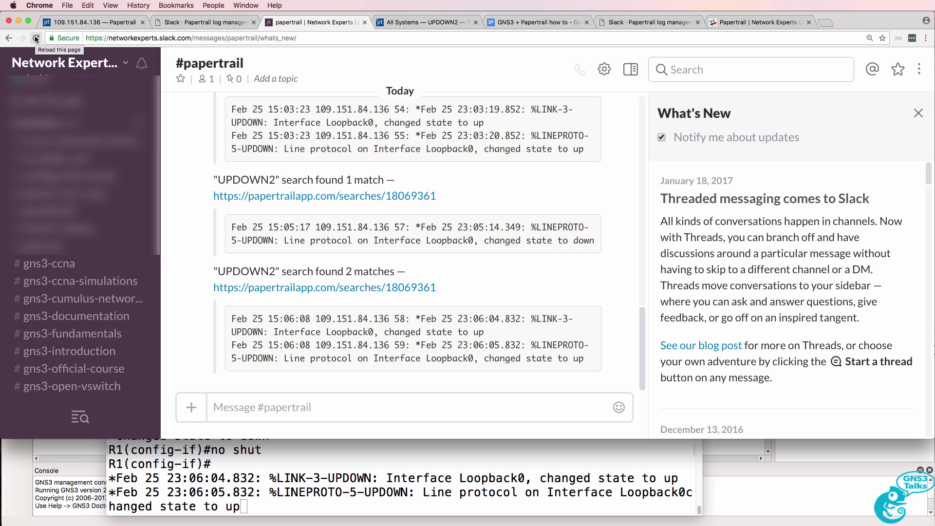
Highlight the newest alert's two lines and its first entry's timestamp 23:06:04.832
left_click_drag(231, 315, 599, 365)
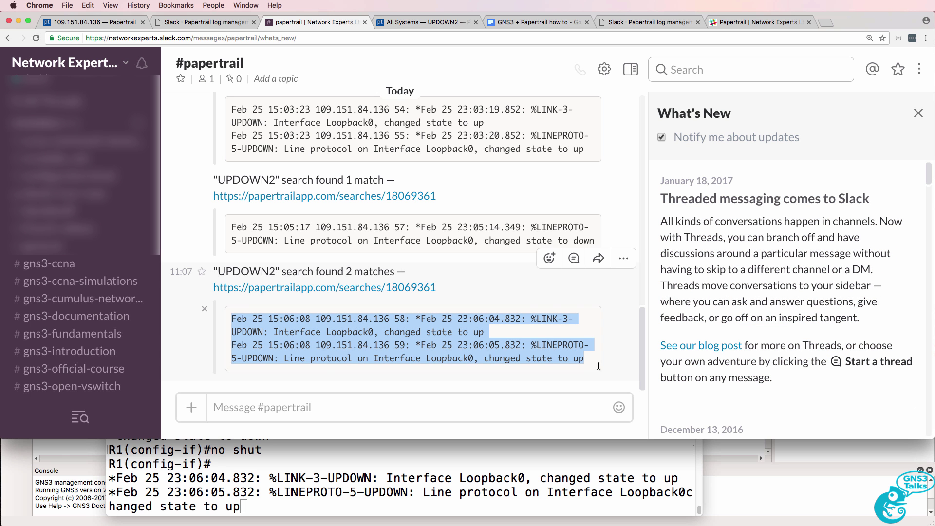
left_click_drag(421, 319, 522, 319)
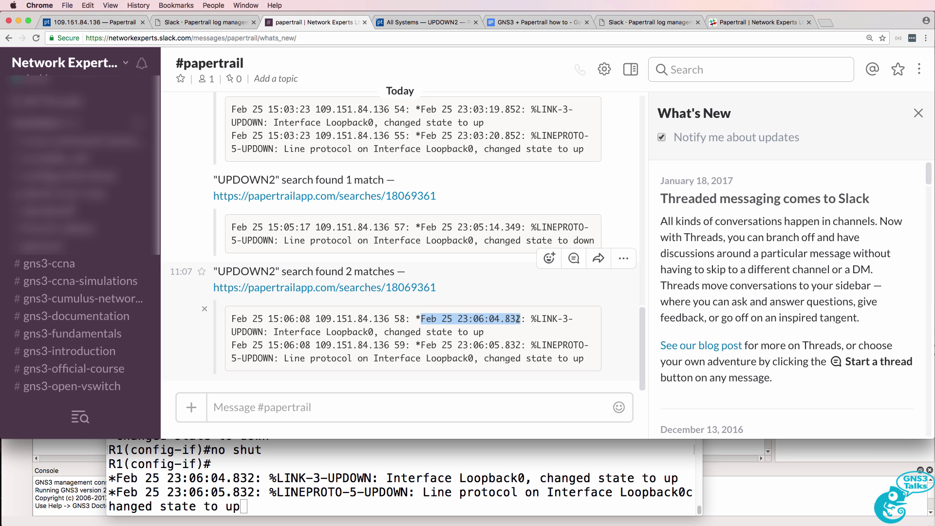
left_click_drag(531, 319, 457, 319)
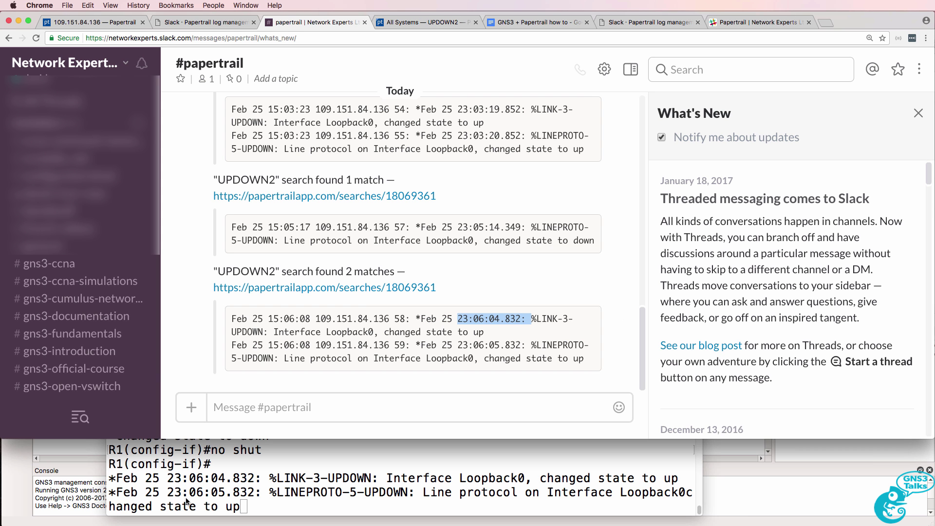
Compare the router console time 23:06:05.832 against the Slack alert's timestamp
left_click(187, 502)
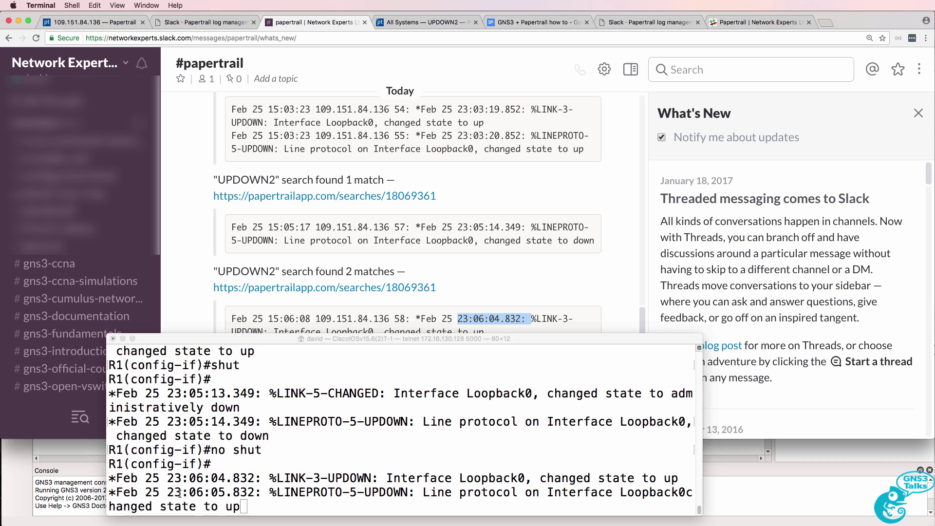
left_click_drag(167, 492, 264, 494)
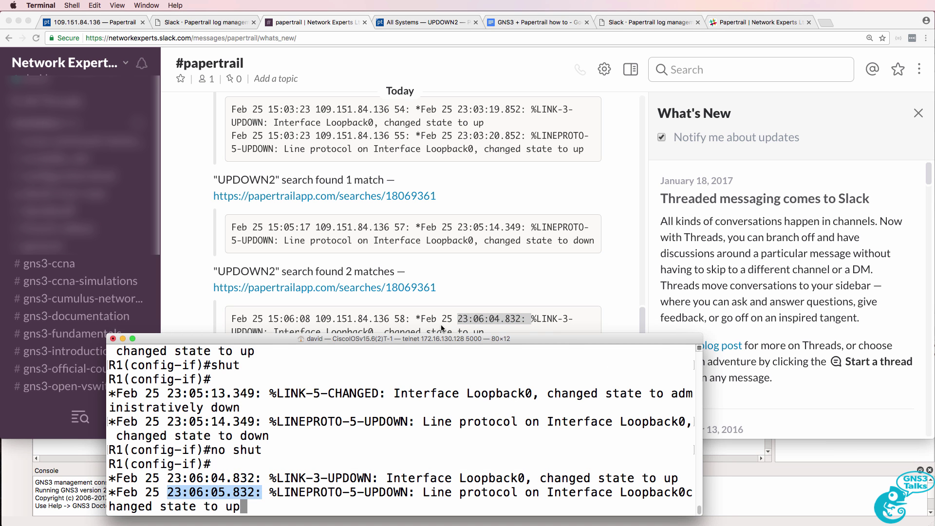
left_click(467, 326)
double_click(463, 318)
mouse_move(486, 320)
left_mouse_down()
mouse_move(527, 320)
mouse_move(484, 332)
left_mouse_up()
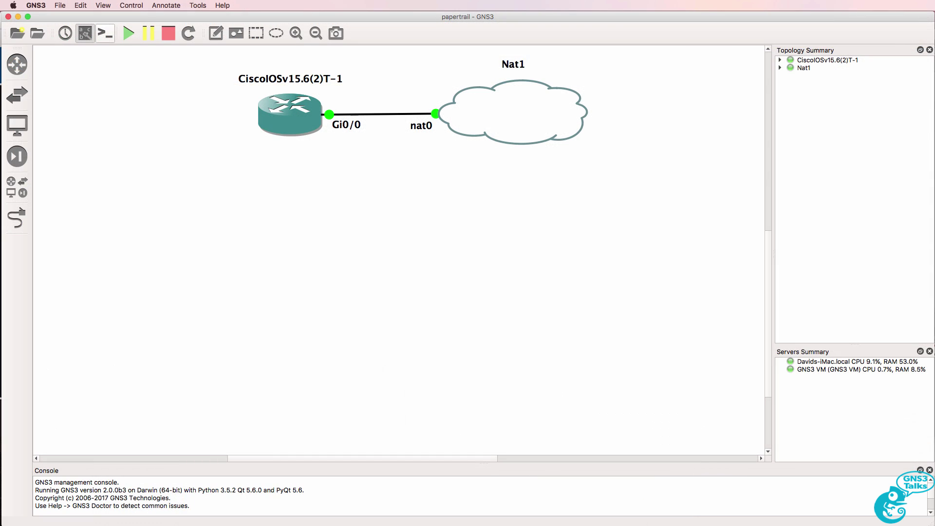
Leave the GNS3 router-to-NAT topology and go back to the #papertrail Slack channel
key("super+Tab")
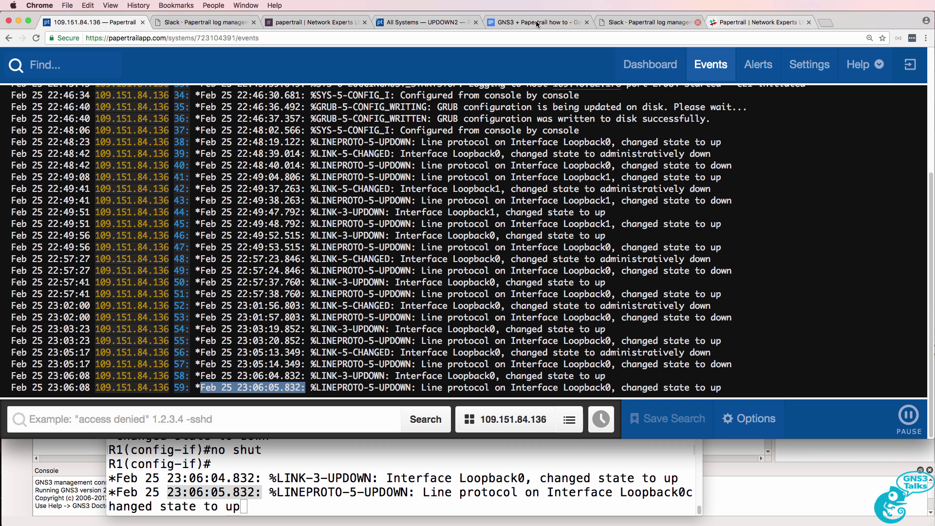
left_click(337, 21)
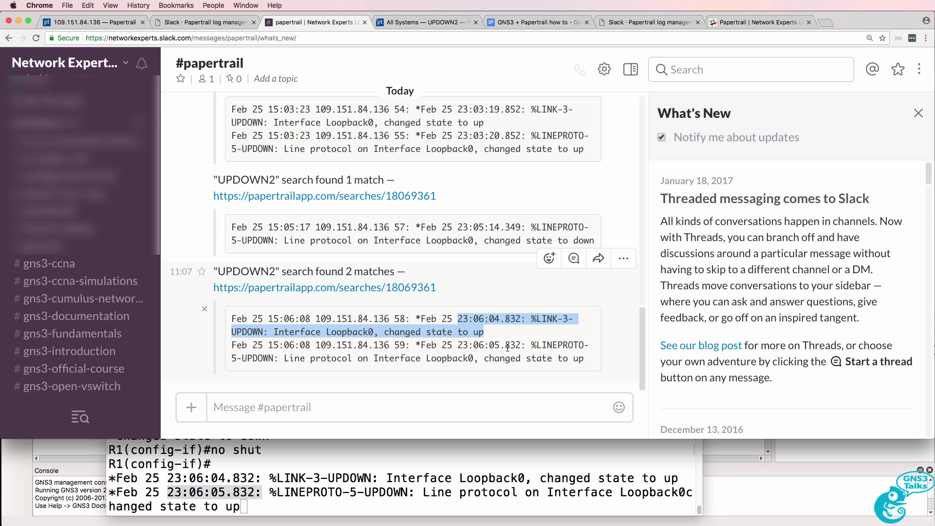